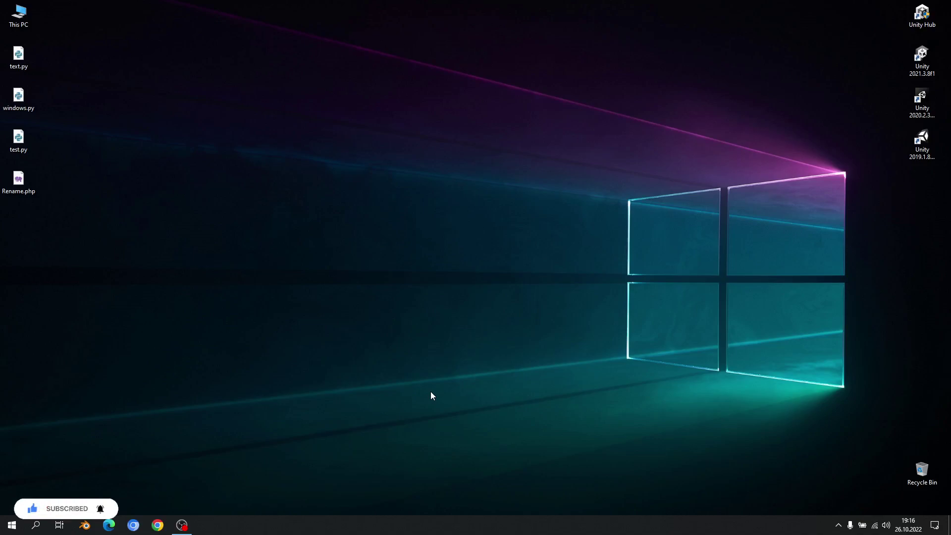
Step: Open the Downloads folder in File Explorer and reposition its window on the desktop
{"action": "right_click", "coordinate": [284, 259]}
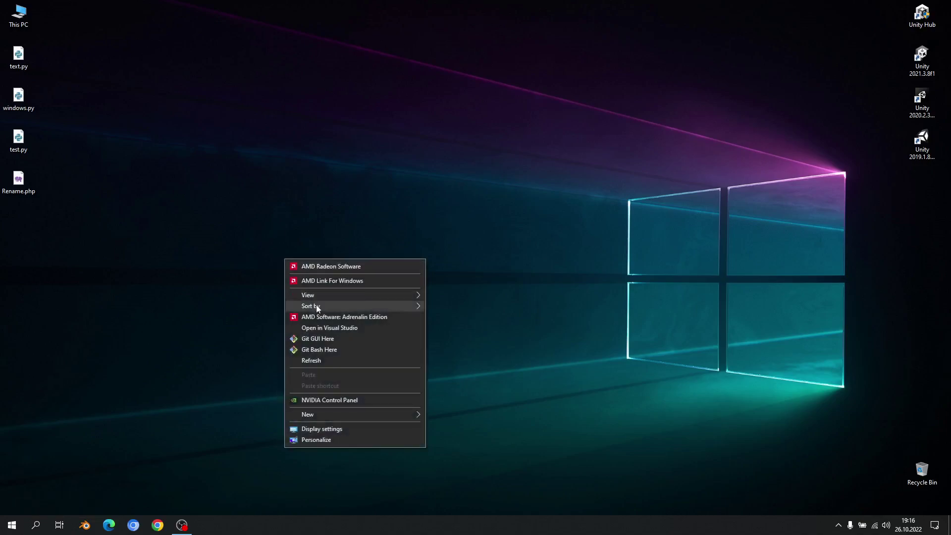
{"action": "left_click", "coordinate": [317, 362]}
{"action": "left_click", "coordinate": [12, 526]}
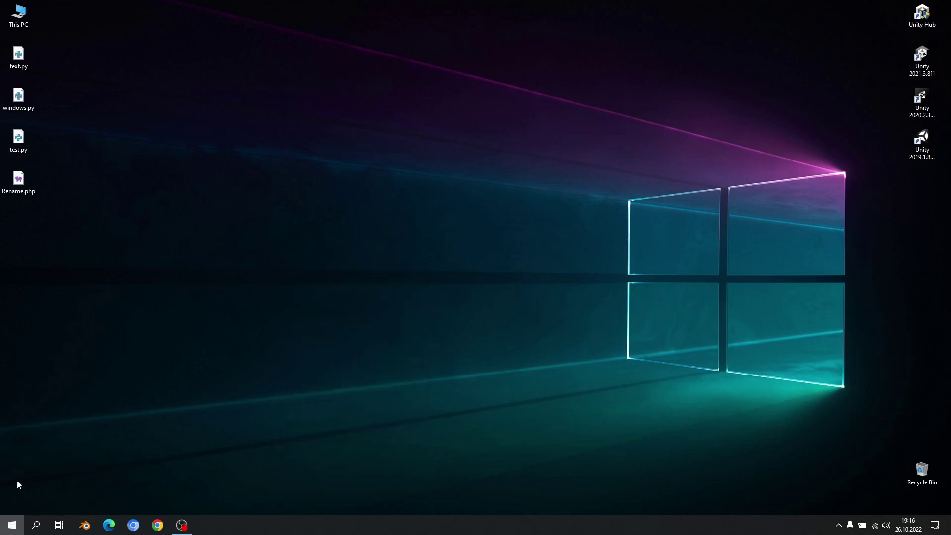
{"action": "left_click", "coordinate": [17, 455]}
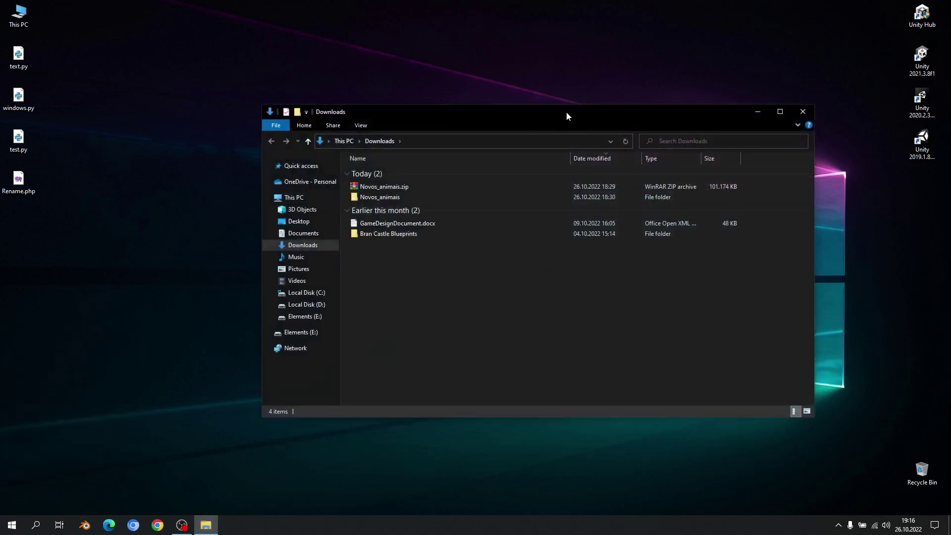
{"action": "left_click_drag", "start_coordinate": [566, 111], "coordinate": [498, 135]}
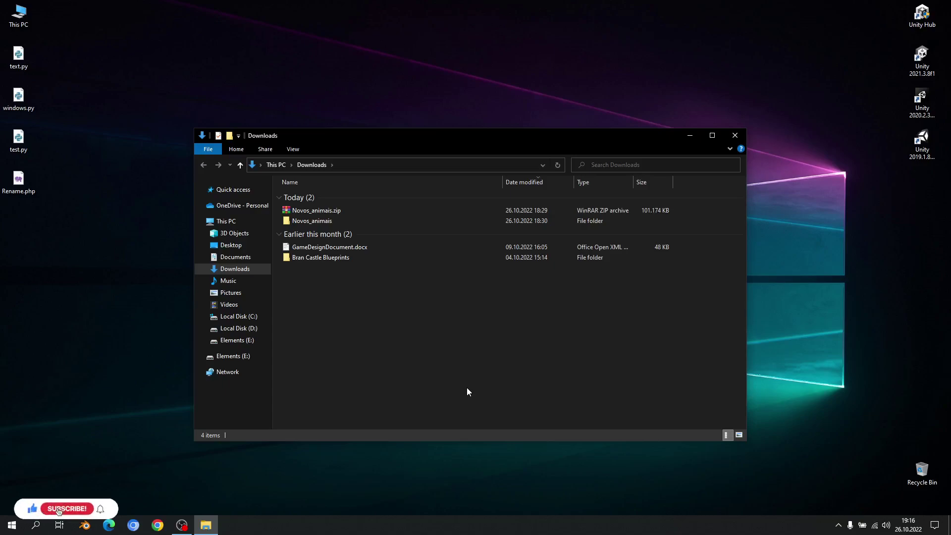
{"action": "left_click_drag", "start_coordinate": [535, 132], "coordinate": [527, 158]}
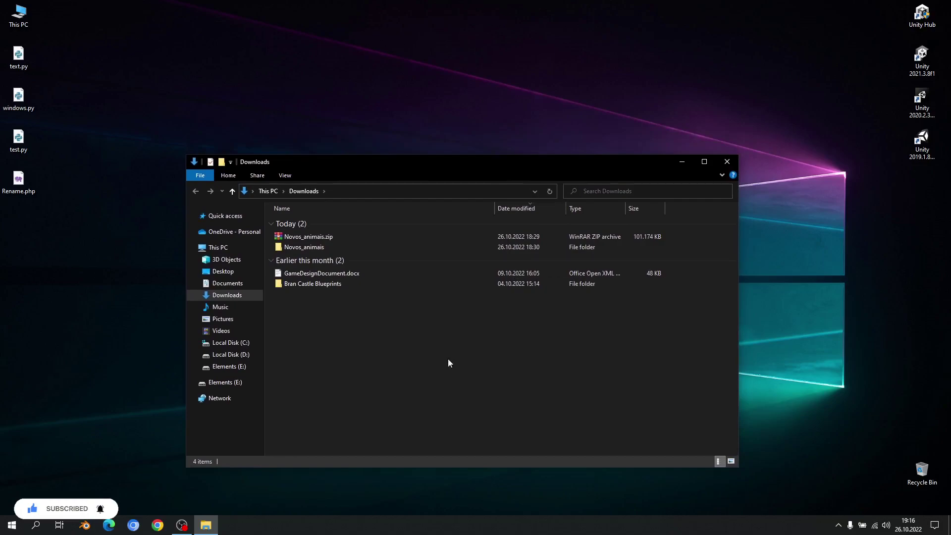
Step: Browse from the Novos_animais folder through animais, character, animals and domesticated into the chicken folder
{"action": "double_click", "coordinate": [325, 247]}
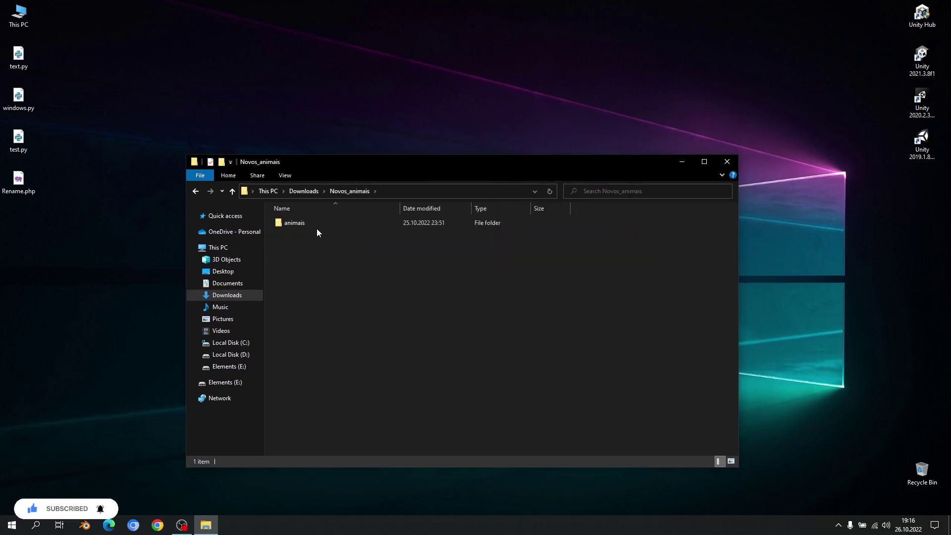
{"action": "left_click_drag", "start_coordinate": [398, 162], "coordinate": [433, 165]}
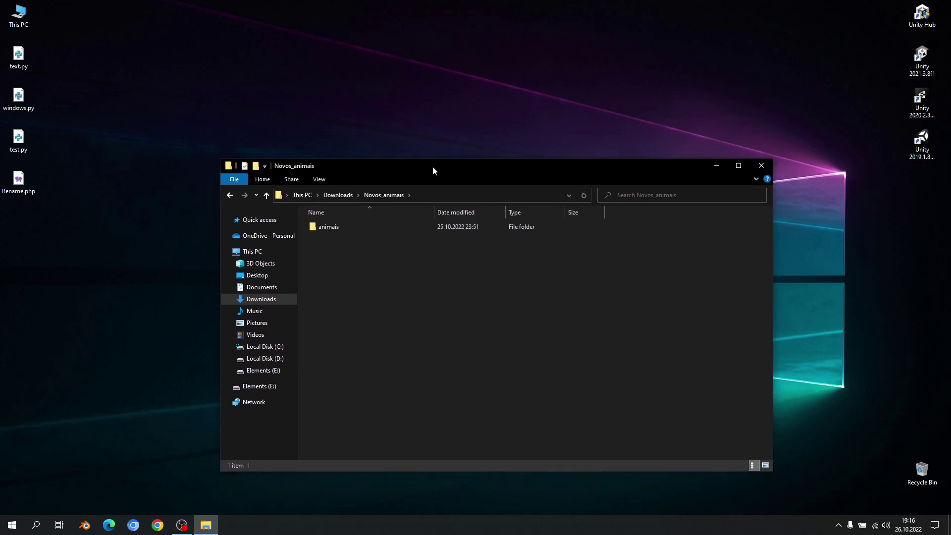
{"action": "double_click", "coordinate": [328, 230]}
{"action": "double_click", "coordinate": [356, 233]}
{"action": "left_click", "coordinate": [346, 230]}
{"action": "double_click", "coordinate": [346, 230]}
{"action": "double_click", "coordinate": [349, 228]}
{"action": "double_click", "coordinate": [344, 230]}
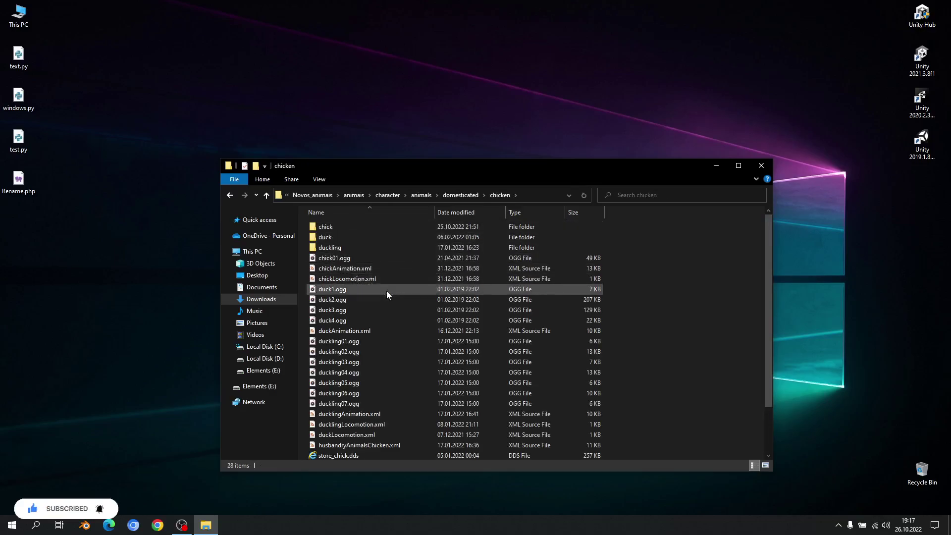
Step: Inspect the contents of the cow, horse, pig and sheep folders inside domesticated
{"action": "key", "text": "BackSpace"}
{"action": "double_click", "coordinate": [343, 239]}
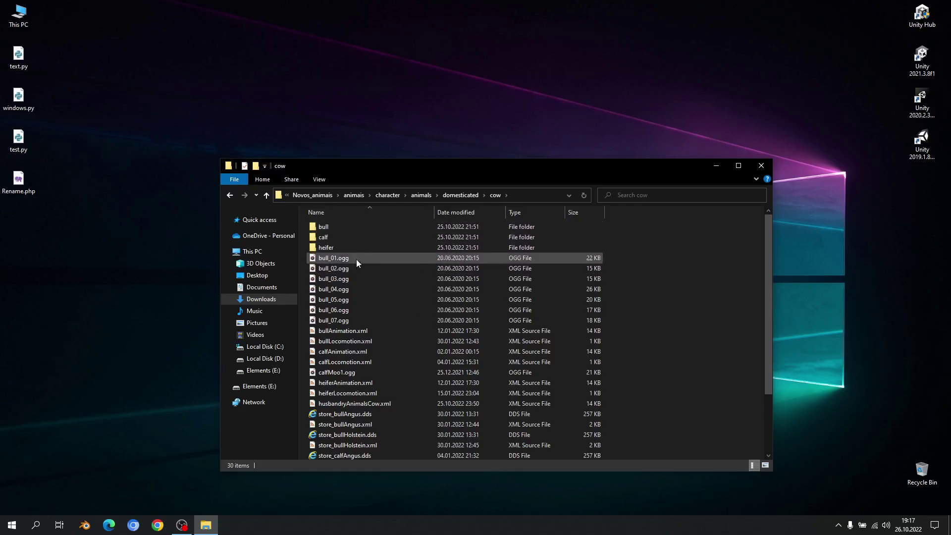
{"action": "key", "text": "BackSpace"}
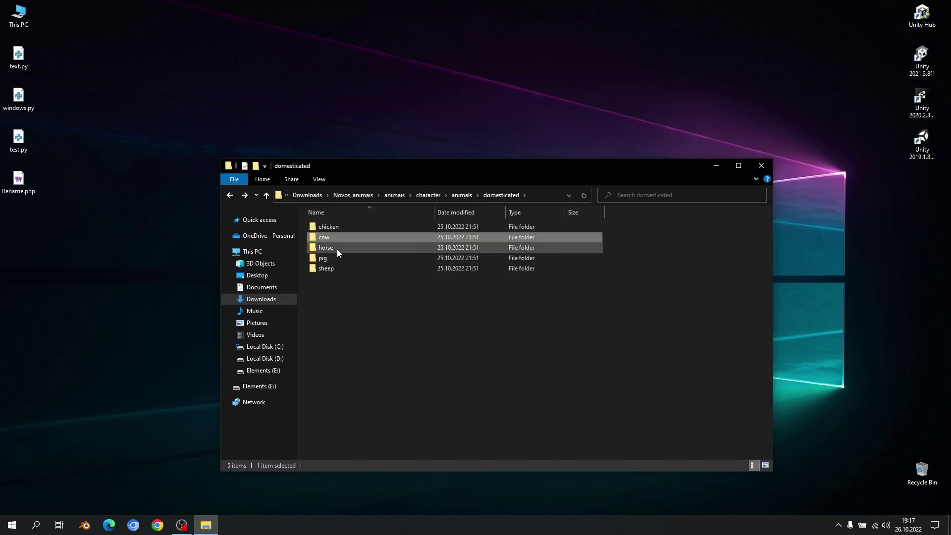
{"action": "double_click", "coordinate": [387, 258]}
{"action": "key", "text": "BackSpace"}
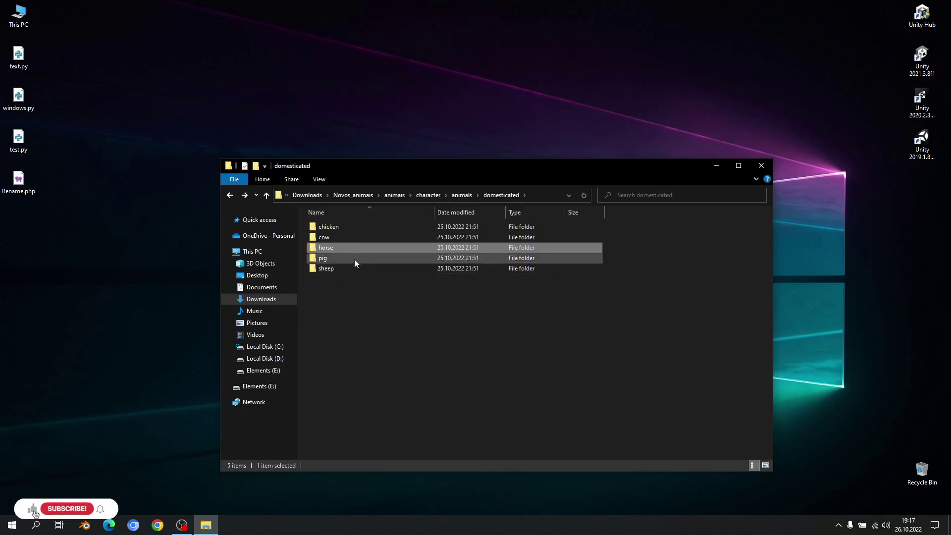
{"action": "double_click", "coordinate": [343, 256]}
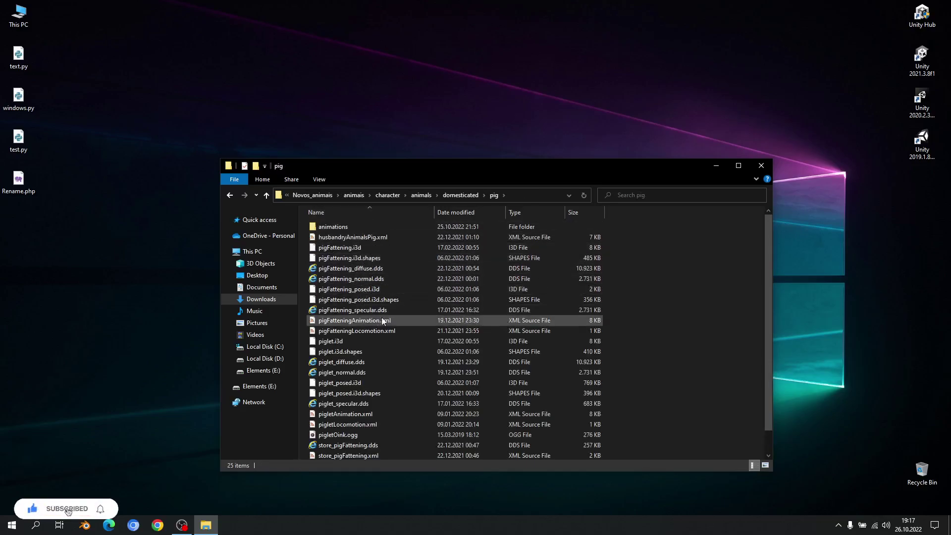
{"action": "key", "text": "BackSpace"}
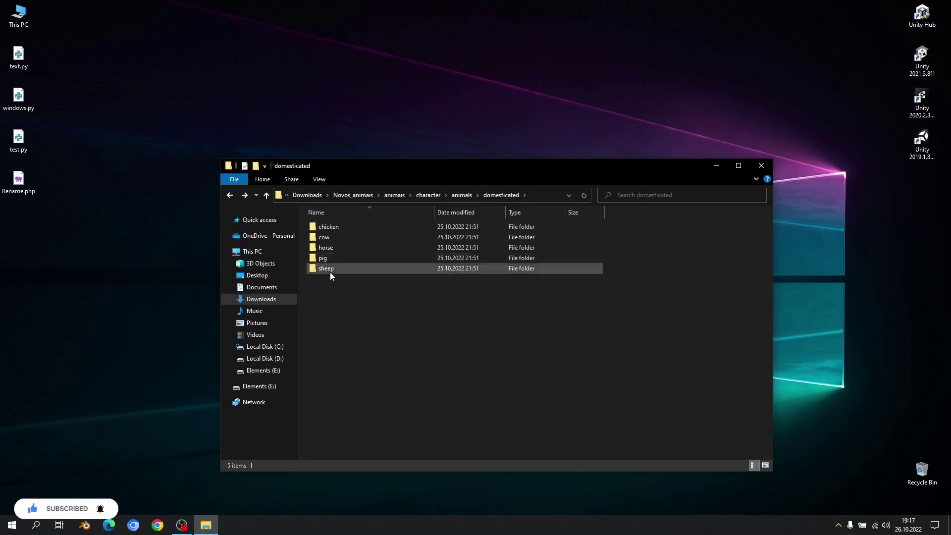
{"action": "double_click", "coordinate": [330, 270]}
{"action": "key", "text": "BackSpace"}
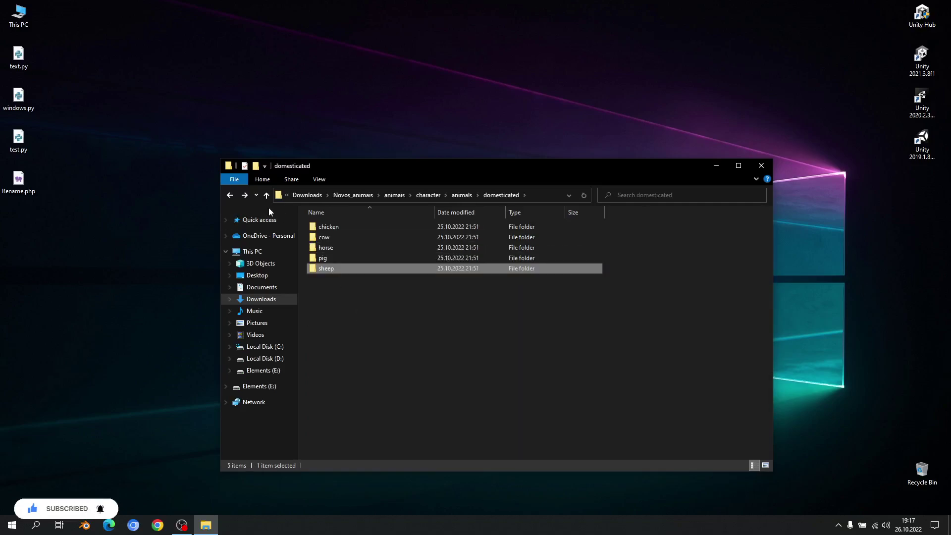
Step: Return to the animais folder inside Novos_animais and move its window aside to free desktop space
{"action": "left_click", "coordinate": [458, 197]}
{"action": "left_click", "coordinate": [430, 198]}
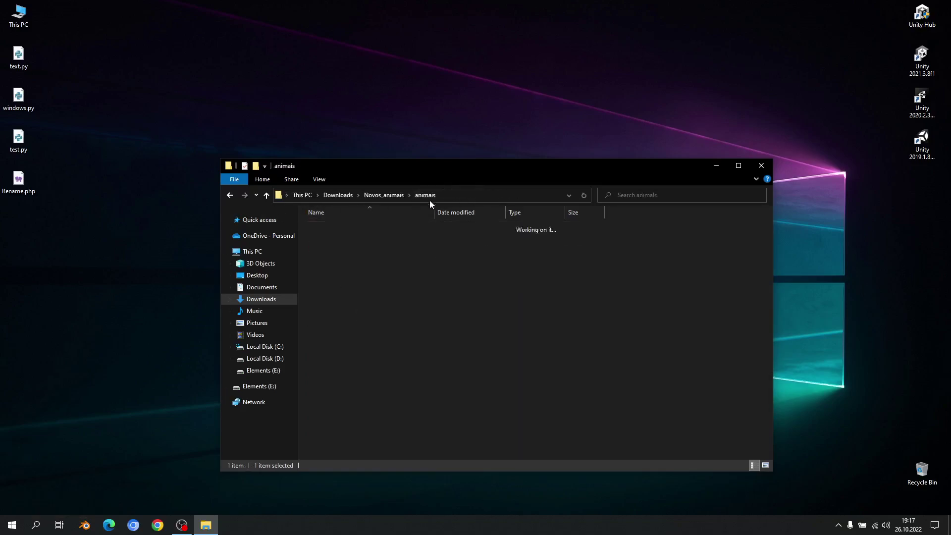
{"action": "key", "text": "alt+Up"}
{"action": "left_click", "coordinate": [403, 308]}
{"action": "left_click_drag", "start_coordinate": [435, 168], "coordinate": [606, 206]}
{"action": "double_click", "coordinate": [503, 262]}
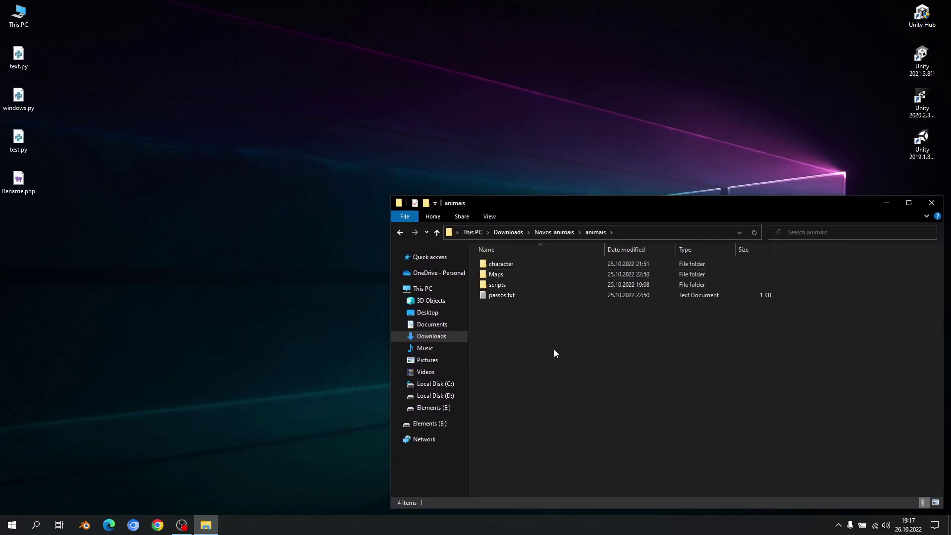
Step: Open Documents in a second File Explorer window and go to My Games, FarmingSimulator2022, mods
{"action": "left_click", "coordinate": [12, 525]}
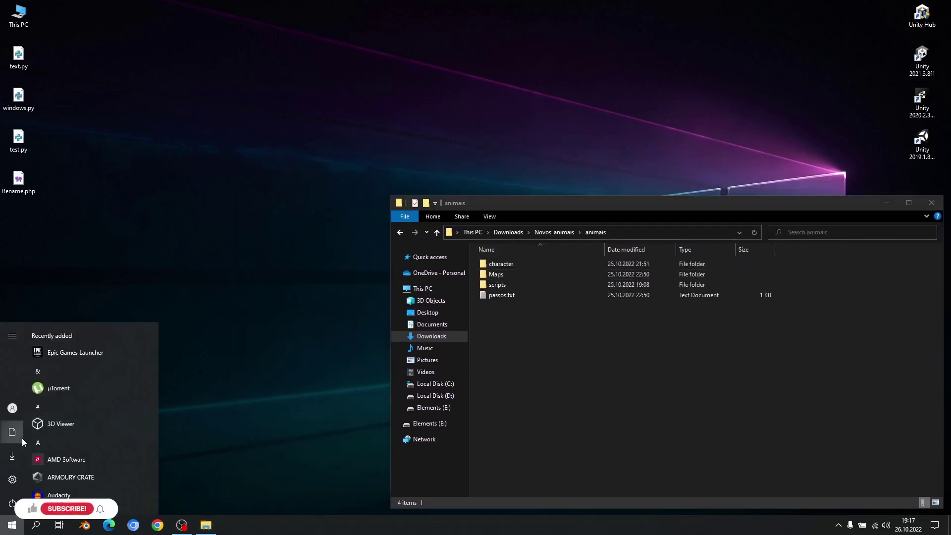
{"action": "left_click", "coordinate": [23, 436]}
{"action": "left_click_drag", "start_coordinate": [319, 6], "coordinate": [315, 14]}
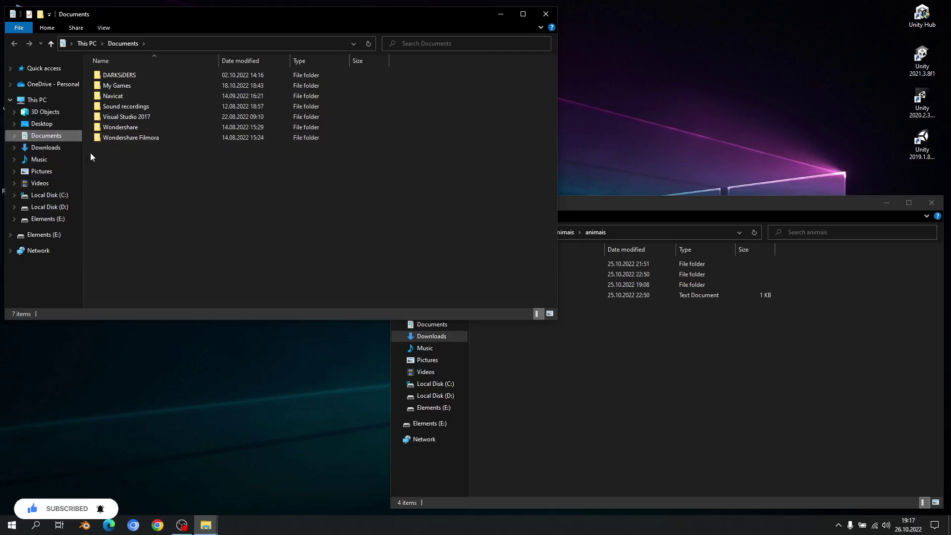
{"action": "double_click", "coordinate": [123, 86]}
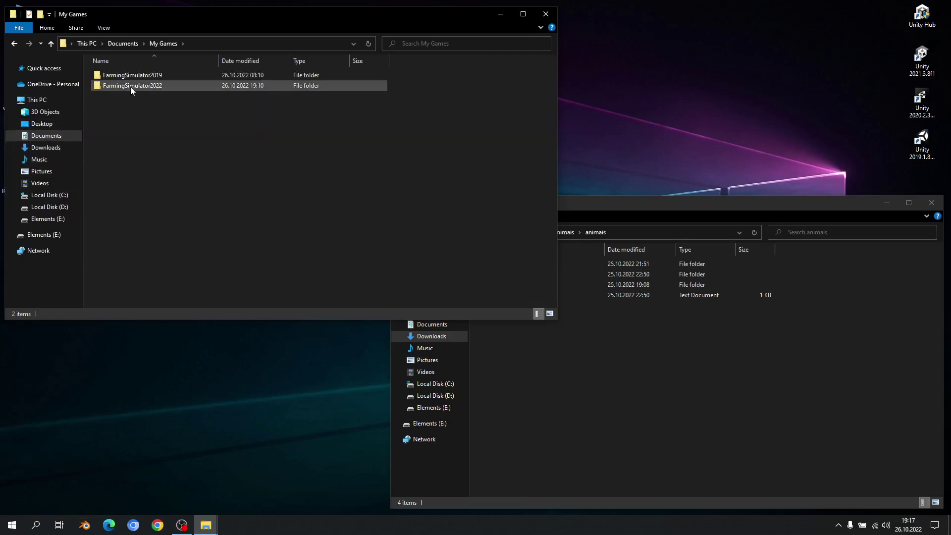
{"action": "double_click", "coordinate": [132, 87]}
{"action": "double_click", "coordinate": [116, 121]}
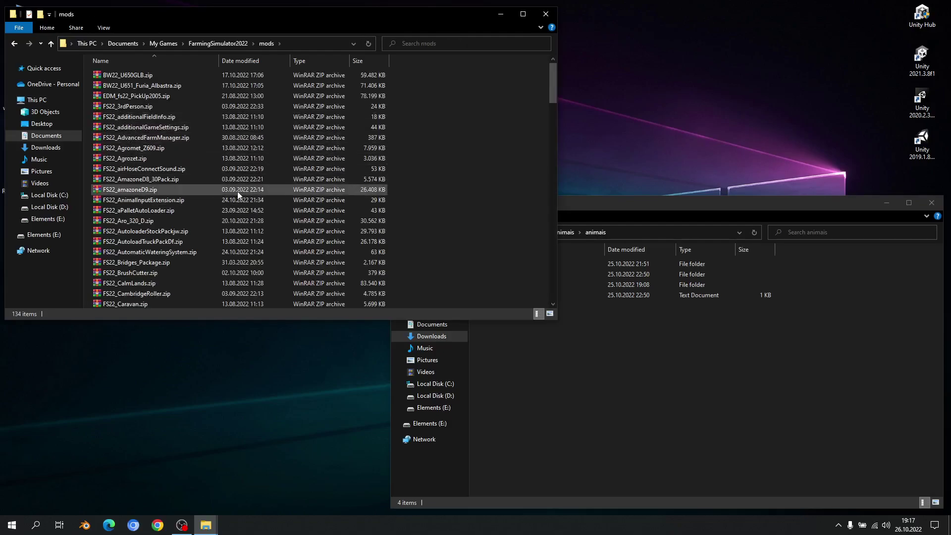
Step: Look through the mod archives in the mods folder for the map to modify
{"action": "scroll", "coordinate": [233, 186], "scroll_direction": "down", "scroll_amount": 20}
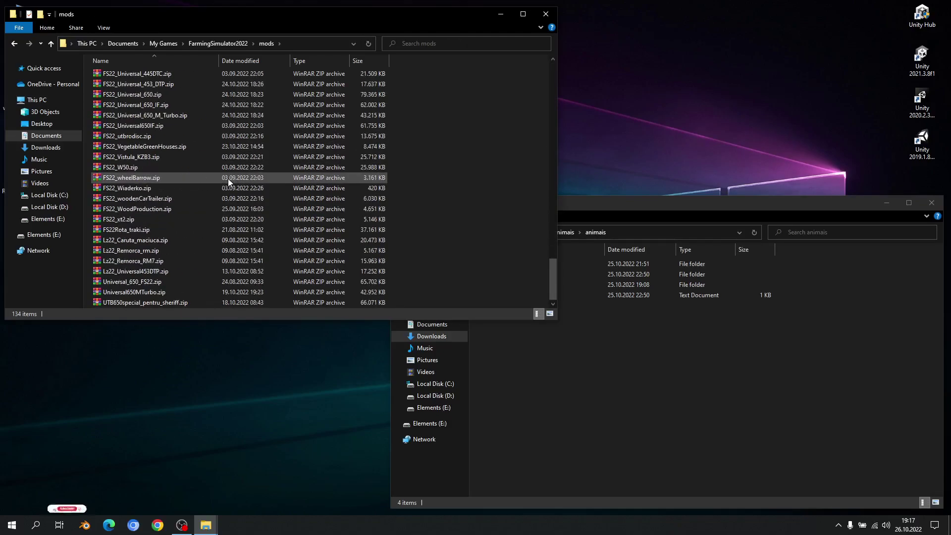
{"action": "left_click", "coordinate": [167, 304]}
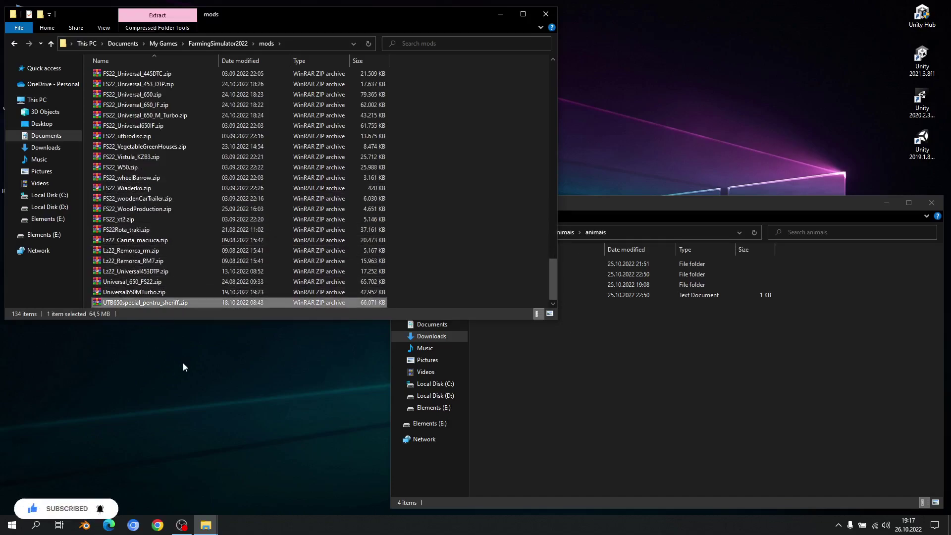
{"action": "key", "text": "Up"}
{"action": "key", "text": "Up"}
{"action": "key", "text": "Up"}
{"action": "key", "text": "Up"}
{"action": "key", "text": "Up"}
{"action": "key", "text": "Up"}
{"action": "key", "text": "Up"}
{"action": "key", "text": "Up"}
{"action": "key", "text": "Up"}
{"action": "key", "text": "Up"}
{"action": "key", "text": "Up"}
{"action": "key", "text": "Up"}
{"action": "key", "text": "Up"}
{"action": "key", "text": "Up"}
{"action": "key", "text": "Up"}
{"action": "key", "text": "Up"}
{"action": "key", "text": "Up"}
{"action": "key", "text": "Up"}
{"action": "key", "text": "Up"}
{"action": "key", "text": "Up"}
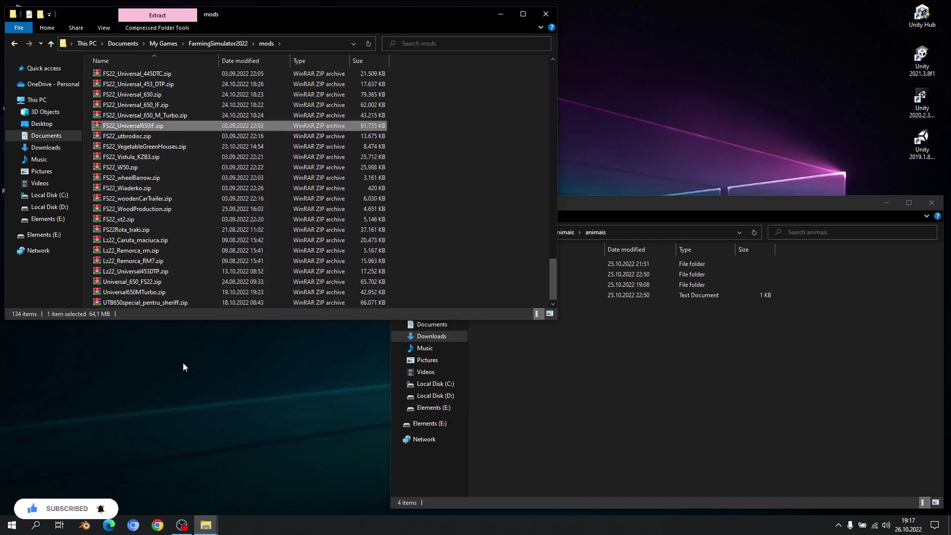
{"action": "key", "text": "Up"}
{"action": "key", "text": "Up"}
{"action": "key", "text": "Up"}
{"action": "key", "text": "Up"}
{"action": "key", "text": "Up"}
{"action": "key", "text": "Up"}
{"action": "key", "text": "Up"}
{"action": "key", "text": "Up"}
{"action": "key", "text": "Up"}
{"action": "key", "text": "Up"}
{"action": "key", "text": "Up"}
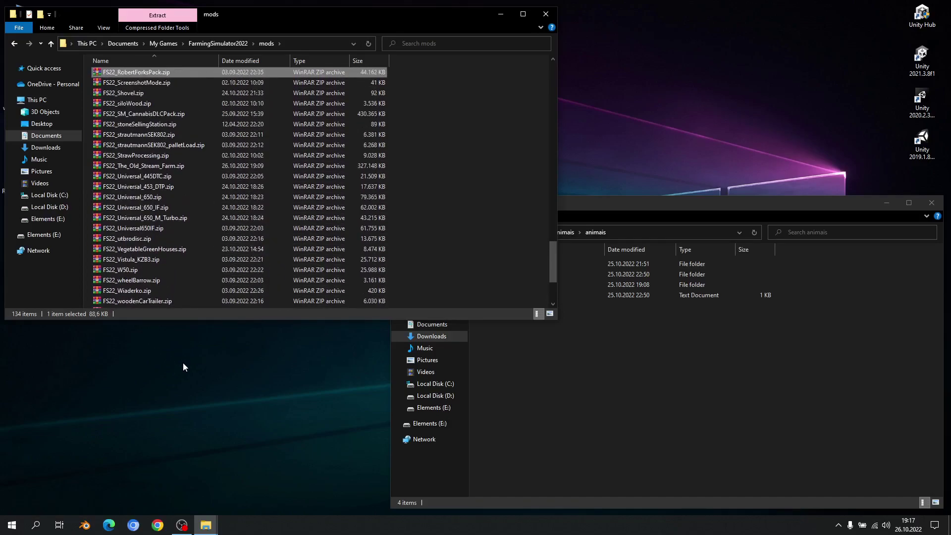
{"action": "key", "text": "Up"}
{"action": "key", "text": "Up"}
{"action": "key", "text": "Up"}
{"action": "key", "text": "Up"}
{"action": "key", "text": "Up"}
{"action": "key", "text": "Up"}
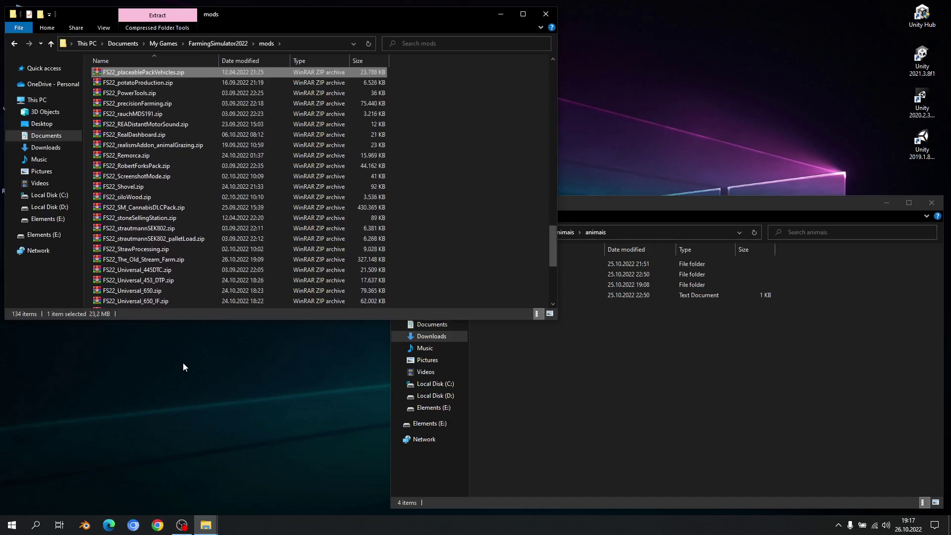
{"action": "scroll", "coordinate": [190, 173], "scroll_direction": "down", "scroll_amount": 7}
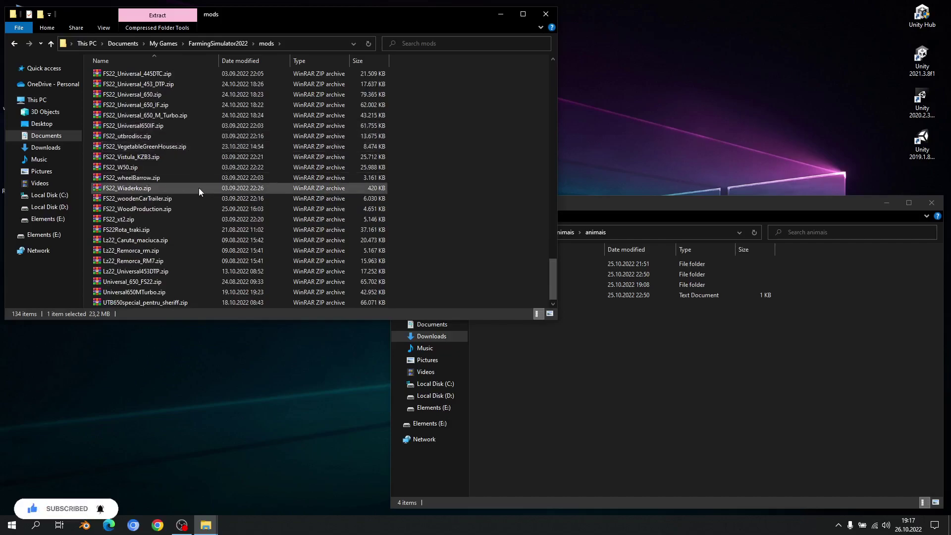
{"action": "scroll", "coordinate": [196, 200], "scroll_direction": "up", "scroll_amount": 4}
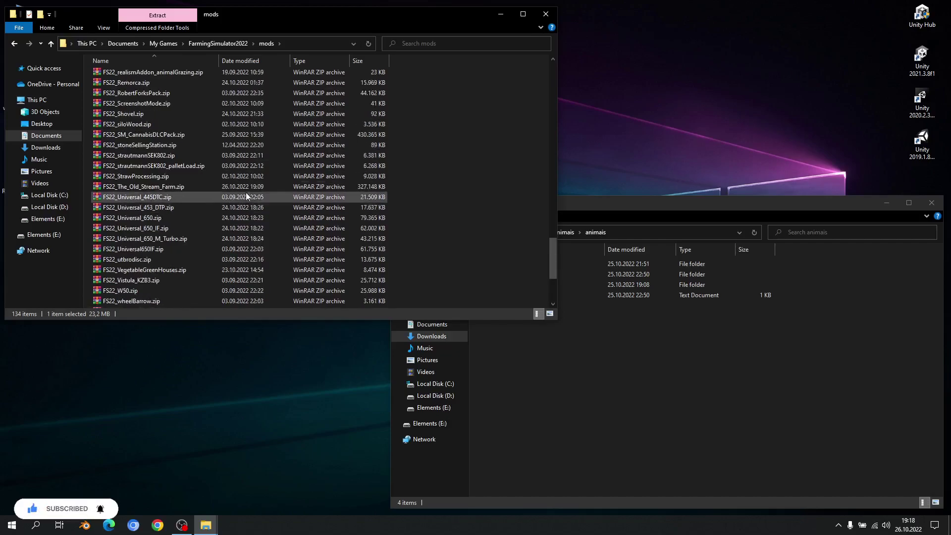
Step: Open FS22_The_Old_Stream_Farm.zip in WinRAR, dismiss the licence notice and close the mods folder window
{"action": "left_click", "coordinate": [163, 187]}
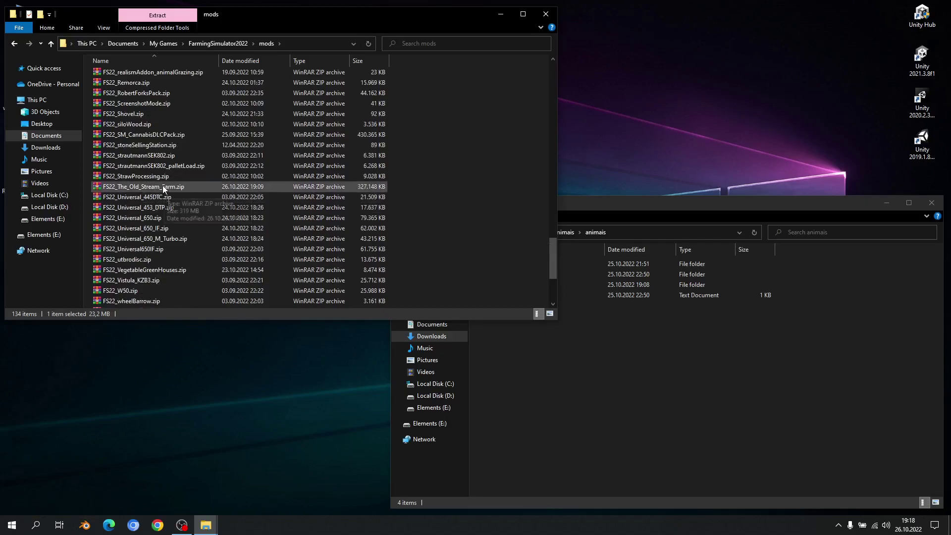
{"action": "double_click", "coordinate": [168, 187]}
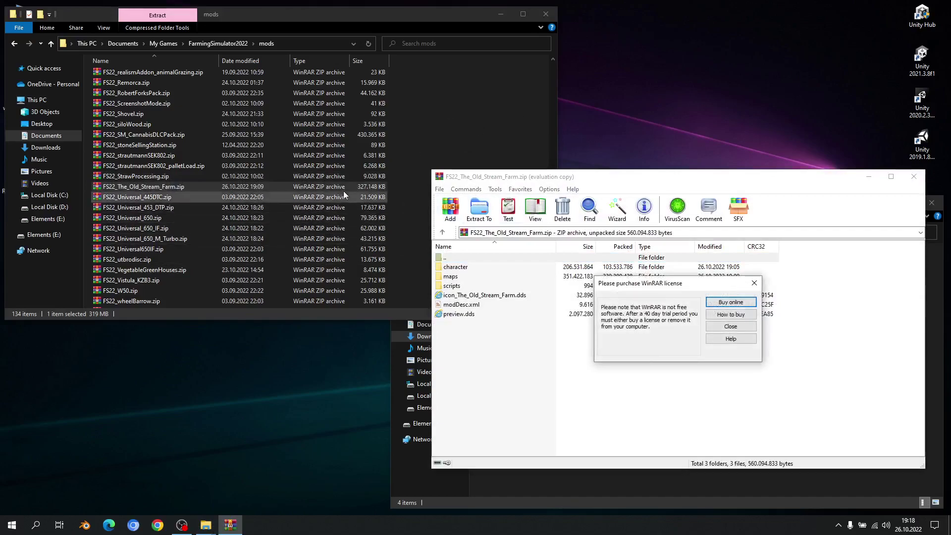
{"action": "left_click", "coordinate": [752, 285]}
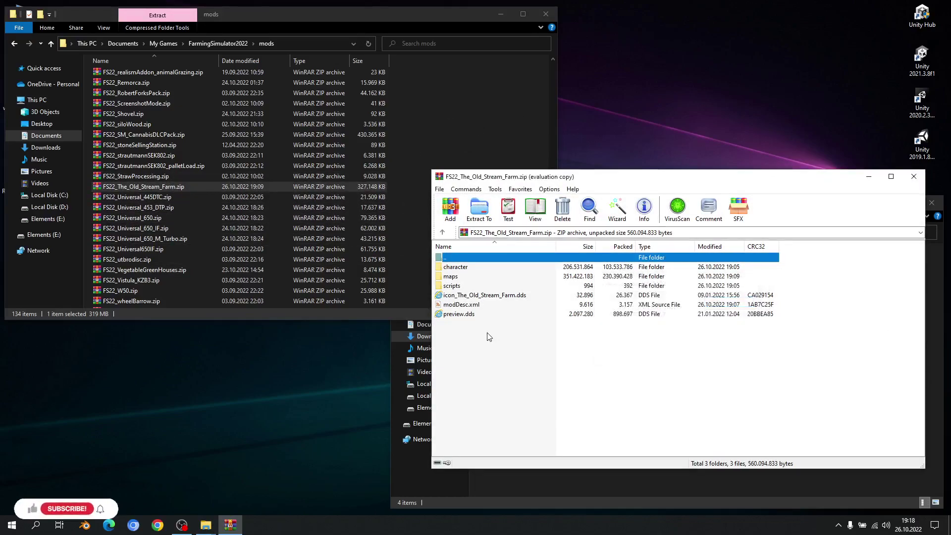
{"action": "left_click", "coordinate": [546, 14]}
Step: Create a desktop folder named "modul meu" and place it below Rename.php
{"action": "right_click", "coordinate": [109, 373]}
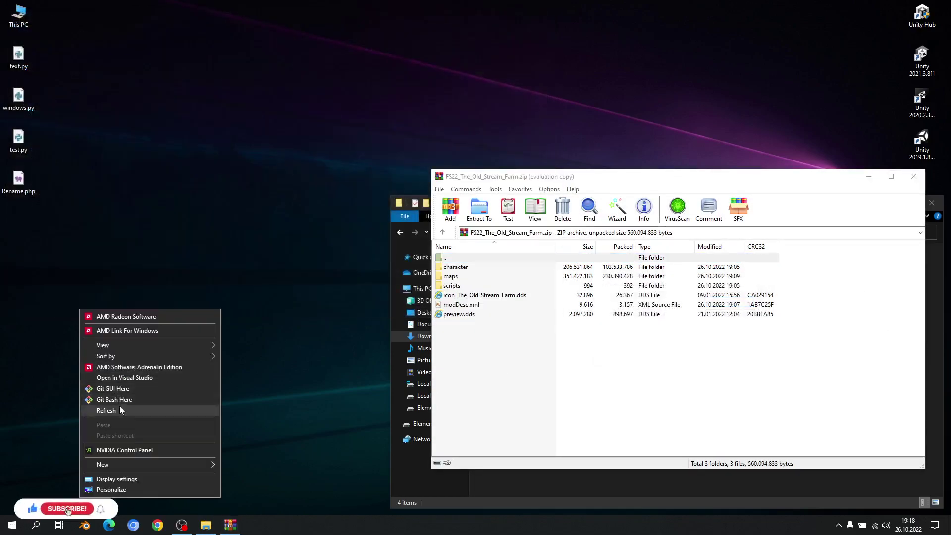
{"action": "mouse_move", "coordinate": [133, 467]}
{"action": "left_click", "coordinate": [263, 396]}
{"action": "type", "text": "modul meu"}
{"action": "key", "text": "Return"}
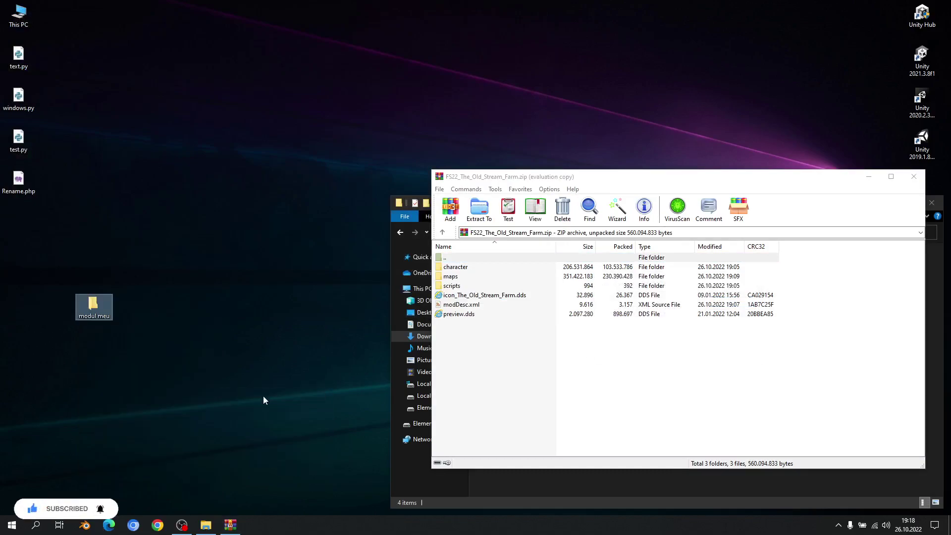
{"action": "left_click_drag", "start_coordinate": [104, 309], "coordinate": [30, 233]}
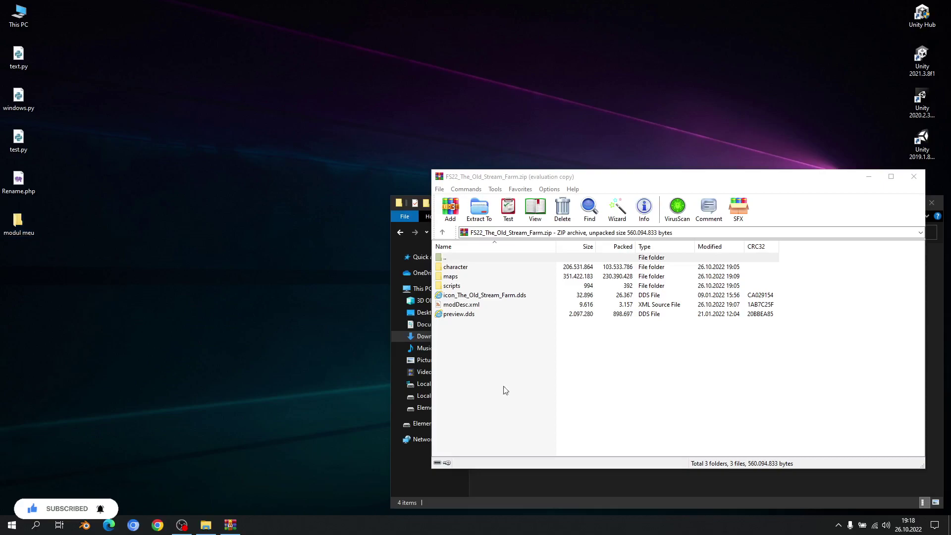
Step: Extract all files and folders of FS22_The_Old_Stream_Farm.zip into the modul meu folder, and minimise WinRAR
{"action": "left_click_drag", "start_coordinate": [495, 353], "coordinate": [105, 308]}
{"action": "left_click_drag", "start_coordinate": [21, 237], "coordinate": [23, 222]}
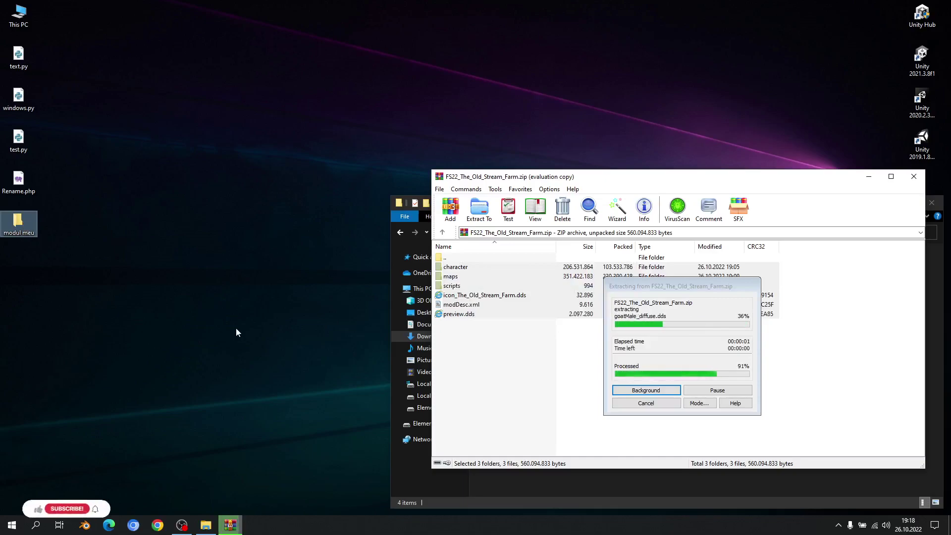
{"action": "left_click", "coordinate": [868, 177]}
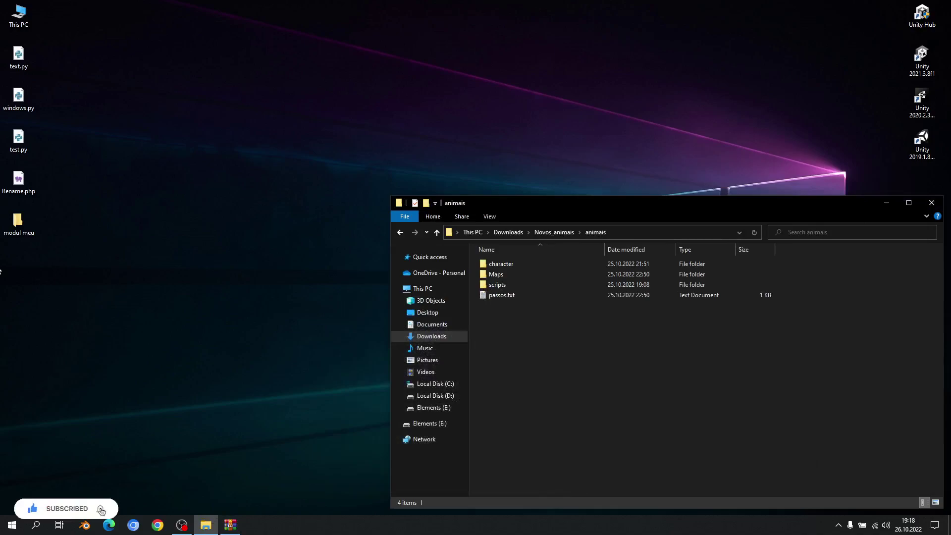
Step: Copy the character and scripts folders from animais into the modul meu desktop folder, replacing the files that have the same names
{"action": "double_click", "coordinate": [18, 221]}
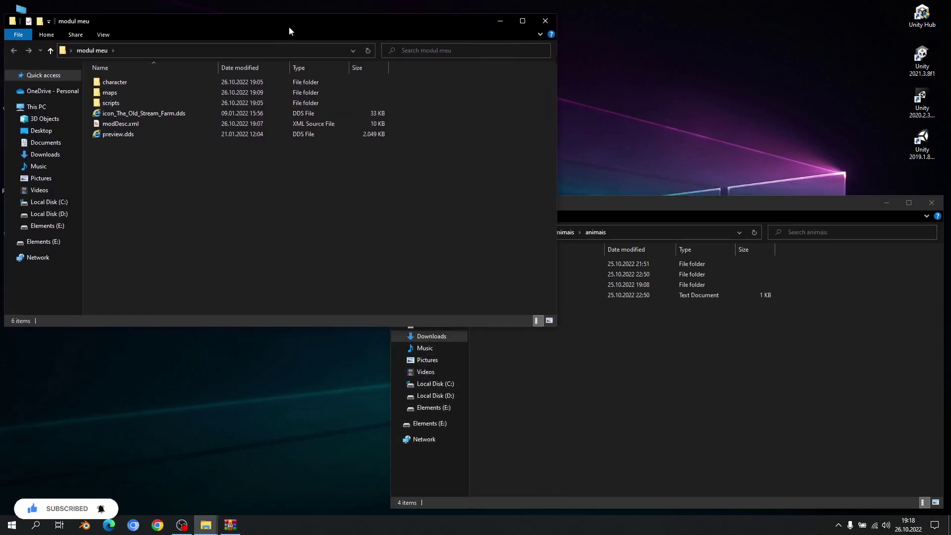
{"action": "left_click", "coordinate": [573, 310]}
{"action": "left_click_drag", "start_coordinate": [561, 212], "coordinate": [578, 212]}
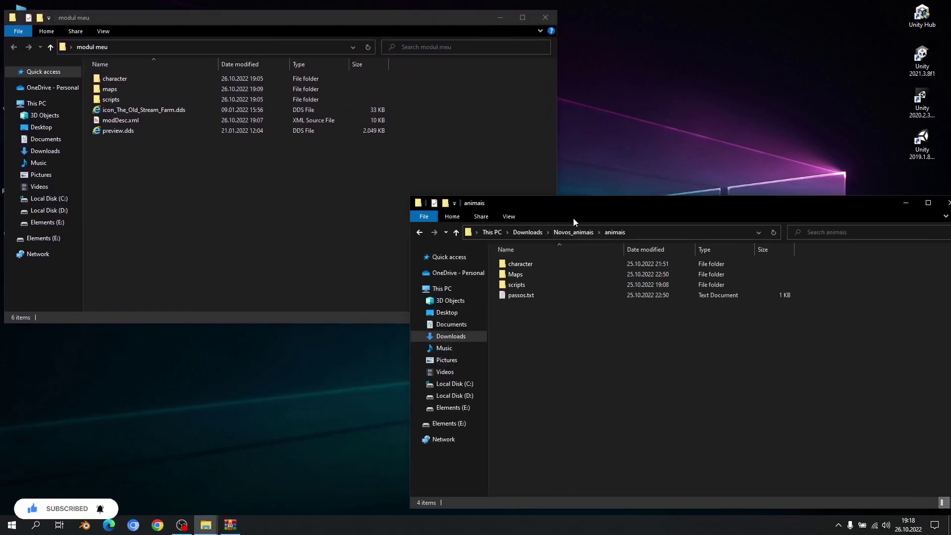
{"action": "left_click", "coordinate": [536, 264]}
{"action": "left_click", "coordinate": [525, 287], "text": "ctrl"}
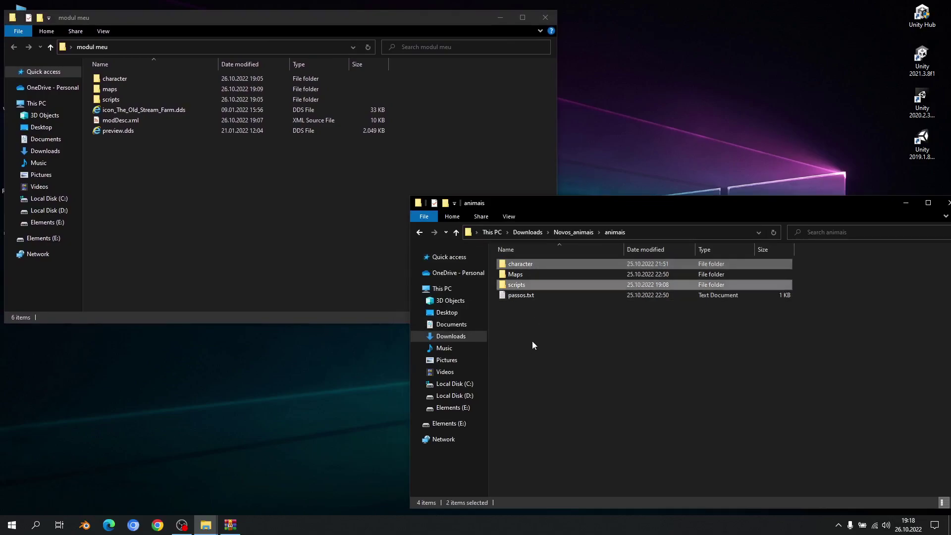
{"action": "left_click", "coordinate": [264, 269]}
{"action": "key", "text": "ctrl+v"}
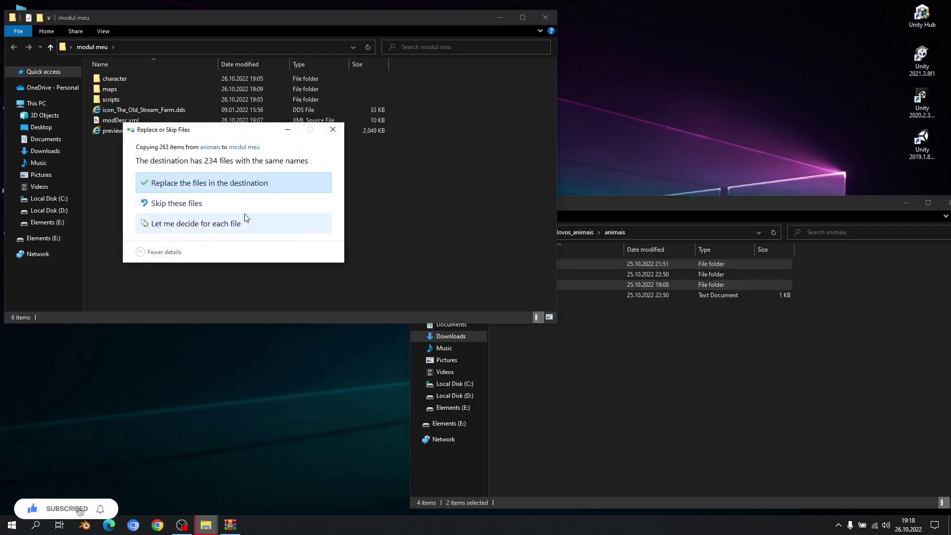
{"action": "left_click", "coordinate": [224, 188]}
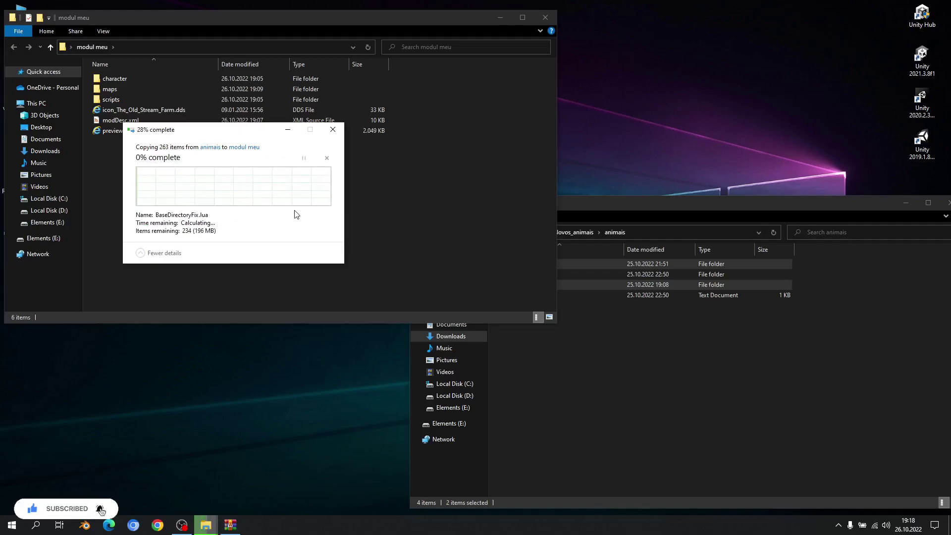
{"action": "left_click", "coordinate": [739, 413]}
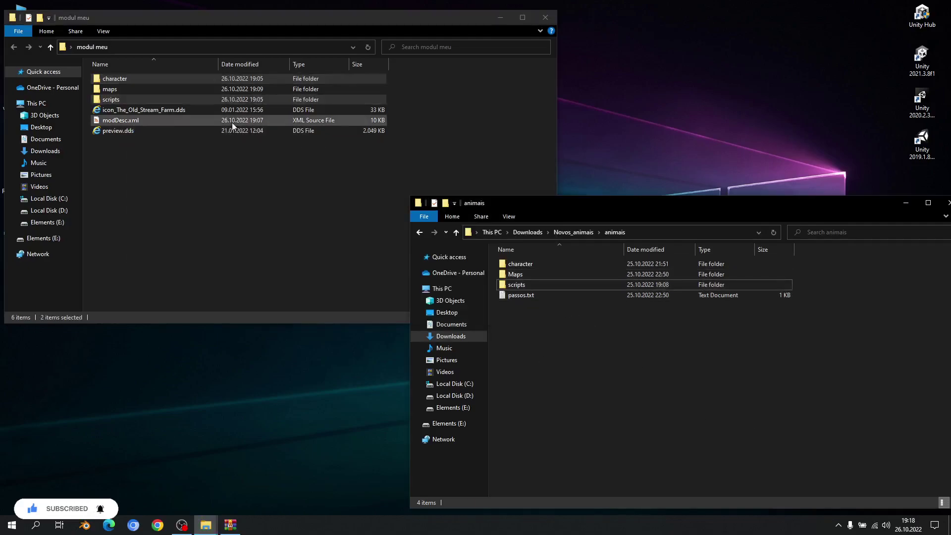
Step: Copy fillTypes.xml from the Maps folder in animais into the maps folder of modul meu, replacing the existing file
{"action": "double_click", "coordinate": [115, 89]}
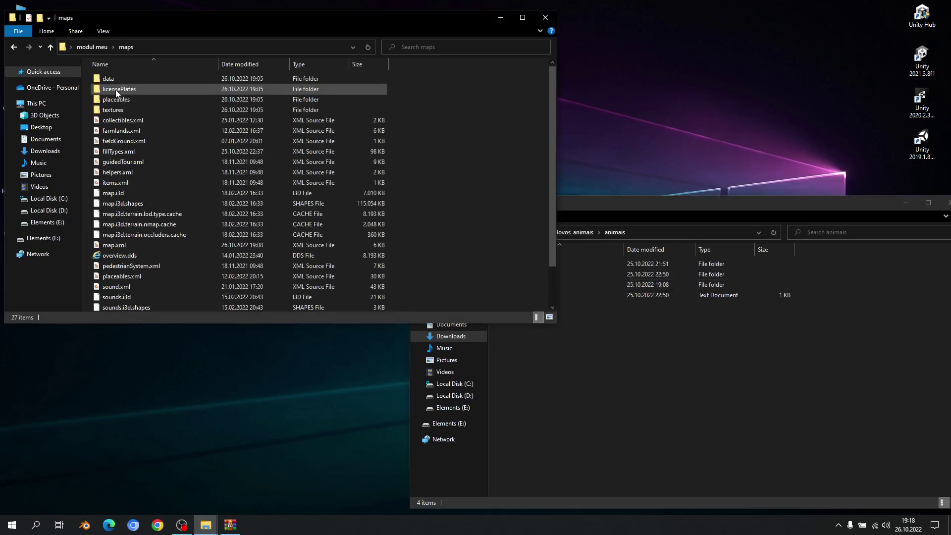
{"action": "left_click", "coordinate": [739, 429]}
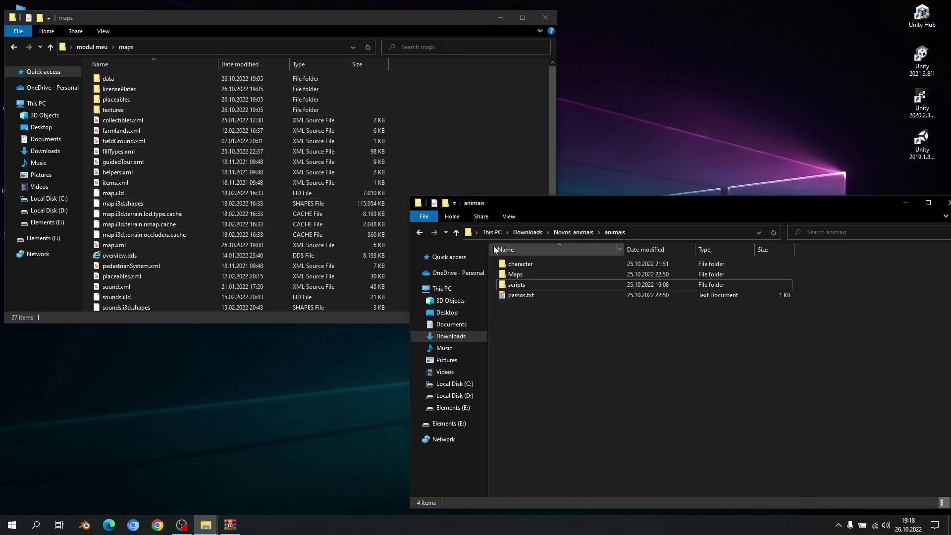
{"action": "double_click", "coordinate": [524, 276]}
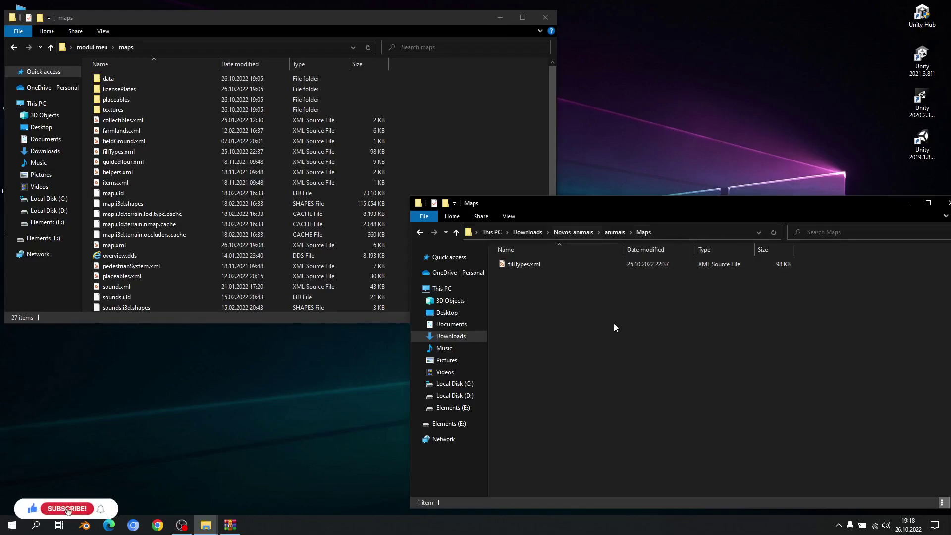
{"action": "left_click", "coordinate": [522, 266]}
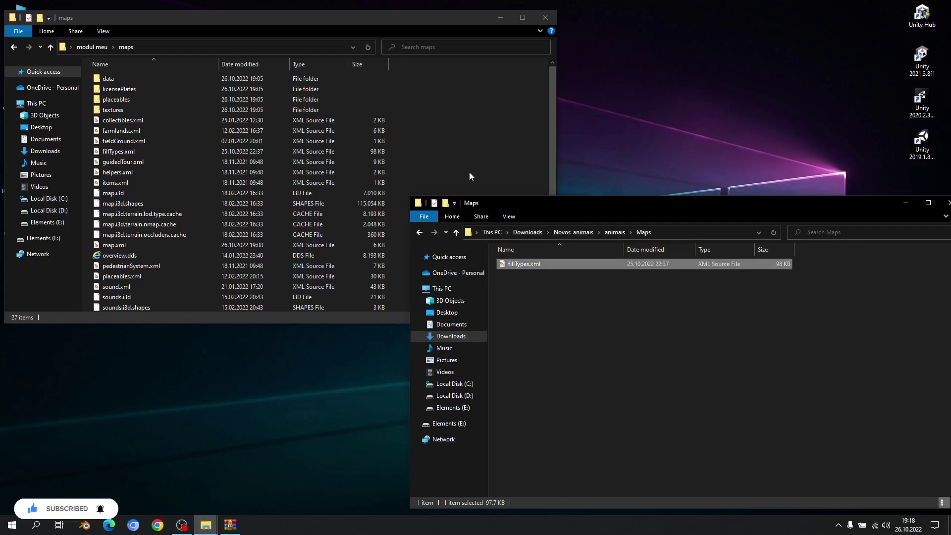
{"action": "left_click", "coordinate": [464, 156]}
{"action": "key", "text": "ctrl+v"}
{"action": "left_click", "coordinate": [454, 184]}
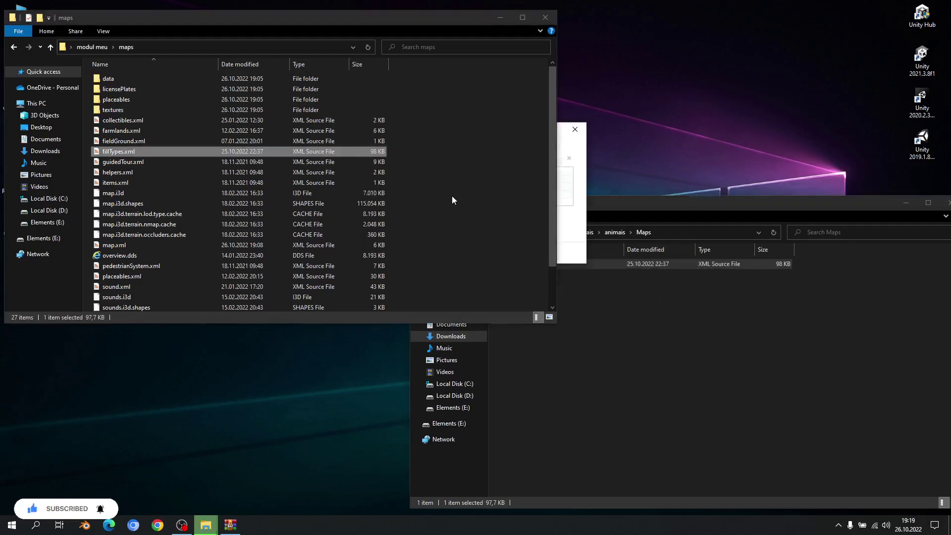
Step: Return both folder windows to modul meu and animais, and open modDesc.xml from modul meu in Visual Studio Code
{"action": "left_click", "coordinate": [94, 48]}
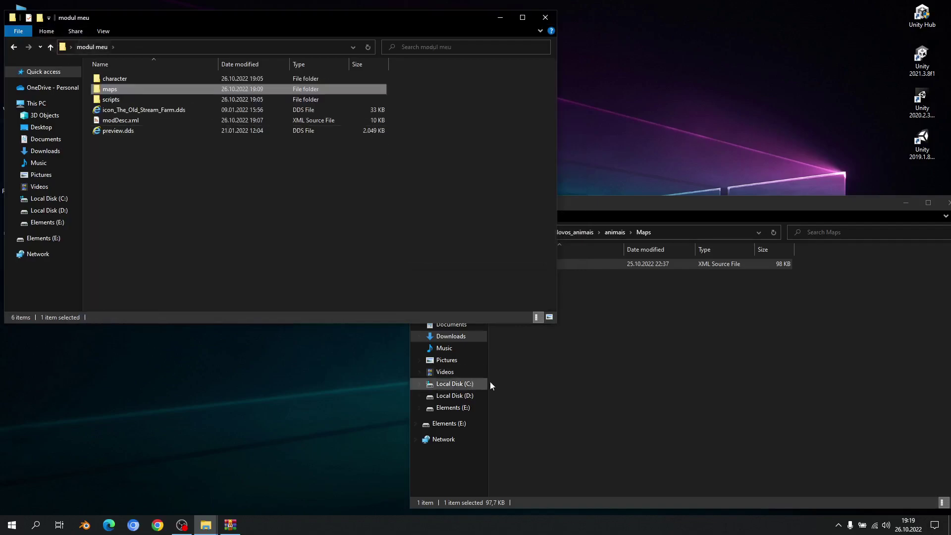
{"action": "left_click", "coordinate": [182, 255]}
{"action": "left_click", "coordinate": [638, 412]}
{"action": "left_click", "coordinate": [456, 232]}
{"action": "left_click", "coordinate": [544, 383]}
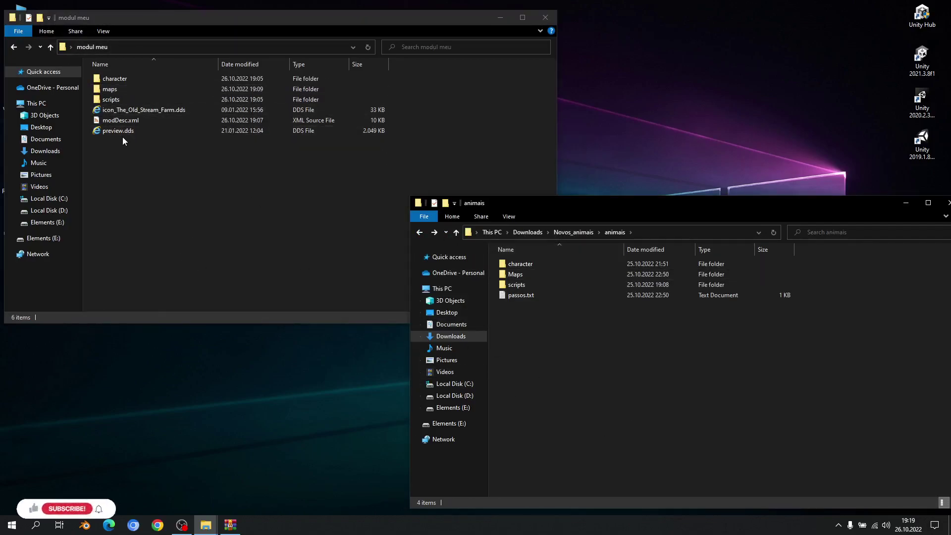
{"action": "left_click", "coordinate": [116, 122]}
{"action": "right_click", "coordinate": [117, 121]}
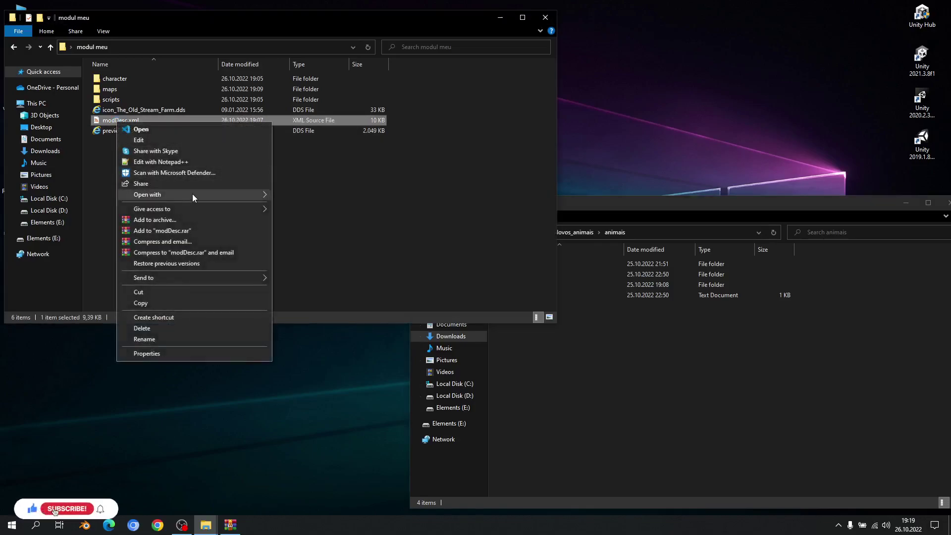
{"action": "mouse_move", "coordinate": [263, 197]}
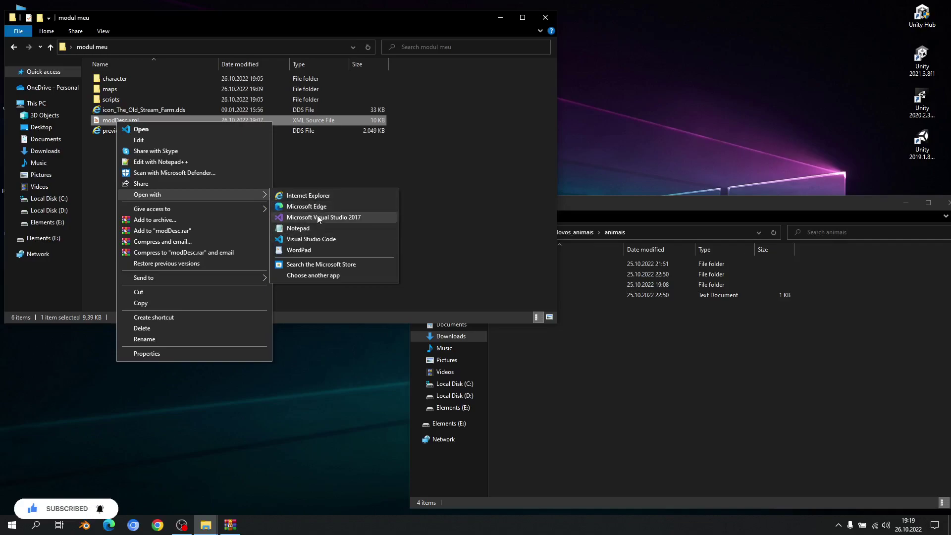
{"action": "left_click", "coordinate": [301, 240]}
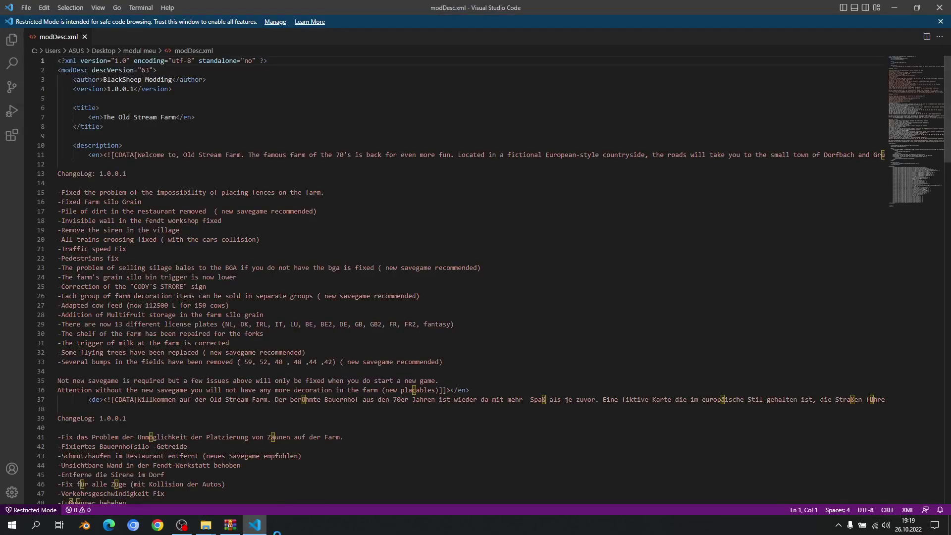
Step: Open passos.txt from the animais folder in Notepad, minimise the animais window and place the notes beside the modul meu window
{"action": "key", "text": "alt+Tab"}
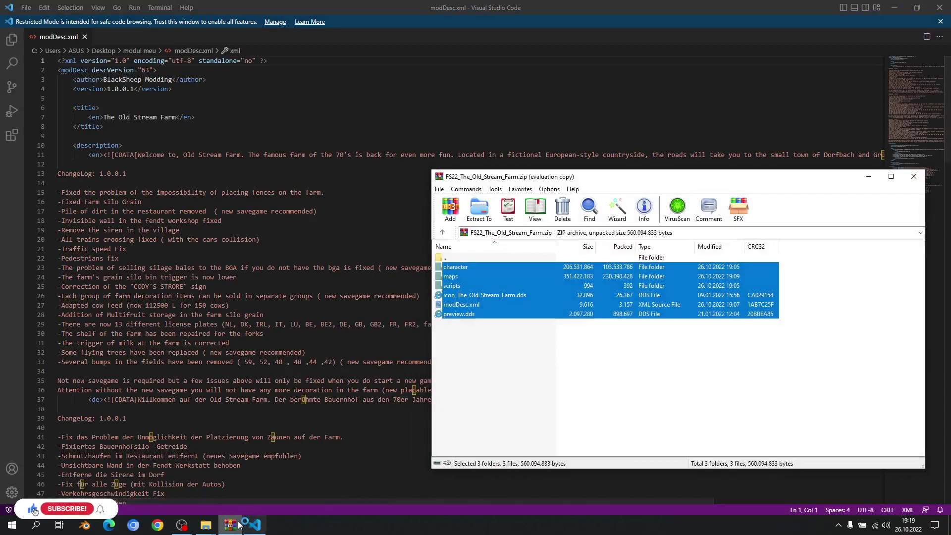
{"action": "left_click", "coordinate": [230, 526]}
{"action": "left_click", "coordinate": [205, 525]}
{"action": "left_click", "coordinate": [247, 475]}
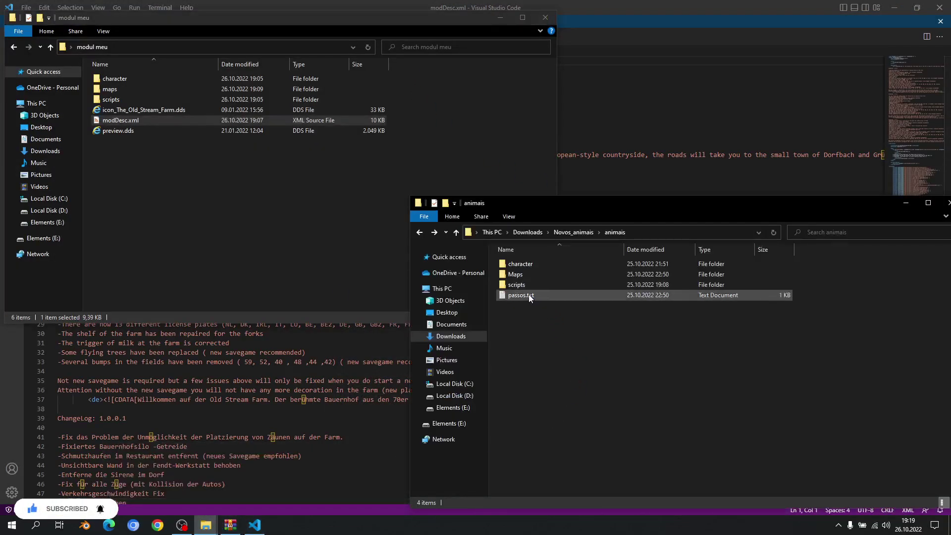
{"action": "double_click", "coordinate": [521, 296]}
{"action": "left_click", "coordinate": [931, 254]}
{"action": "left_click", "coordinate": [908, 202]}
{"action": "left_click_drag", "start_coordinate": [357, 126], "coordinate": [623, 105]}
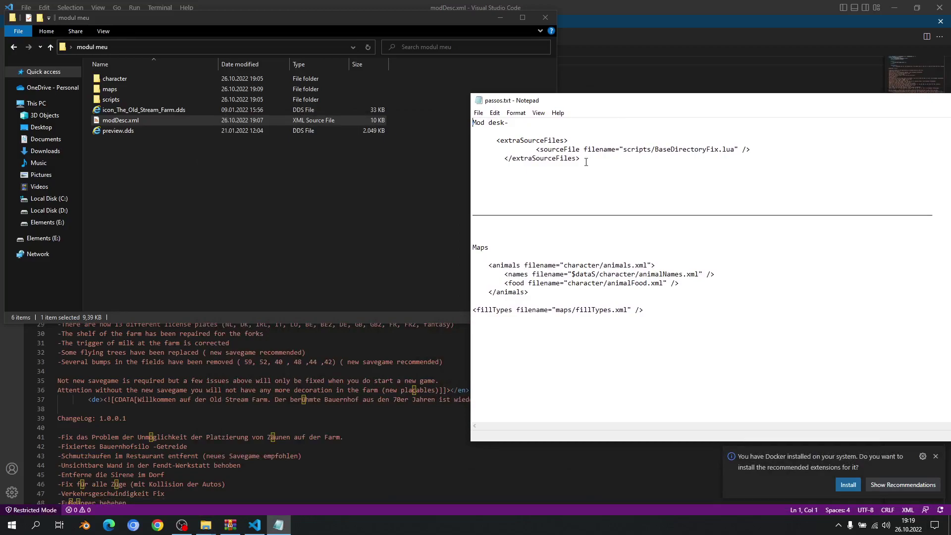
Step: Look through modDesc.xml in Visual Studio Code for the maps section and put the cursor on the empty line below it
{"action": "left_click", "coordinate": [582, 4]}
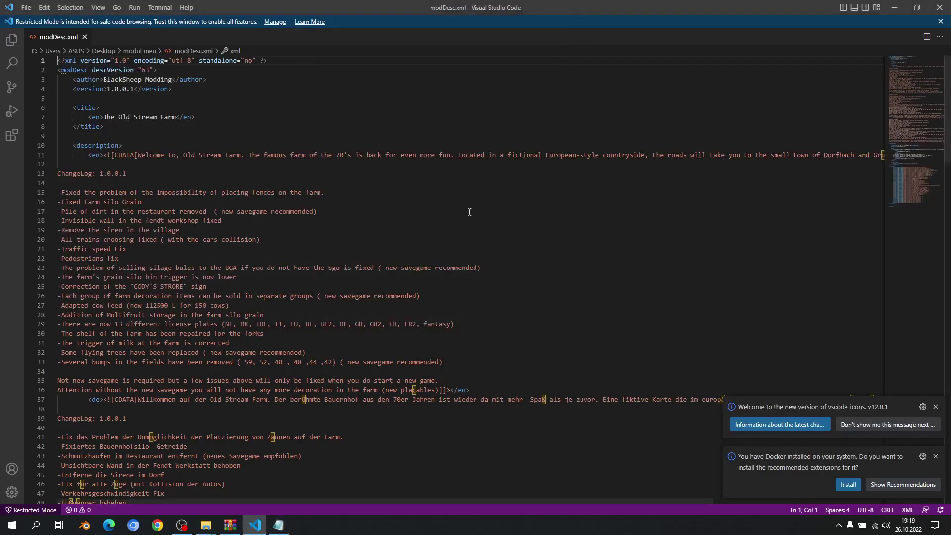
{"action": "scroll", "coordinate": [198, 149], "scroll_direction": "down", "scroll_amount": 3}
{"action": "scroll", "coordinate": [149, 124], "scroll_direction": "up", "scroll_amount": 3}
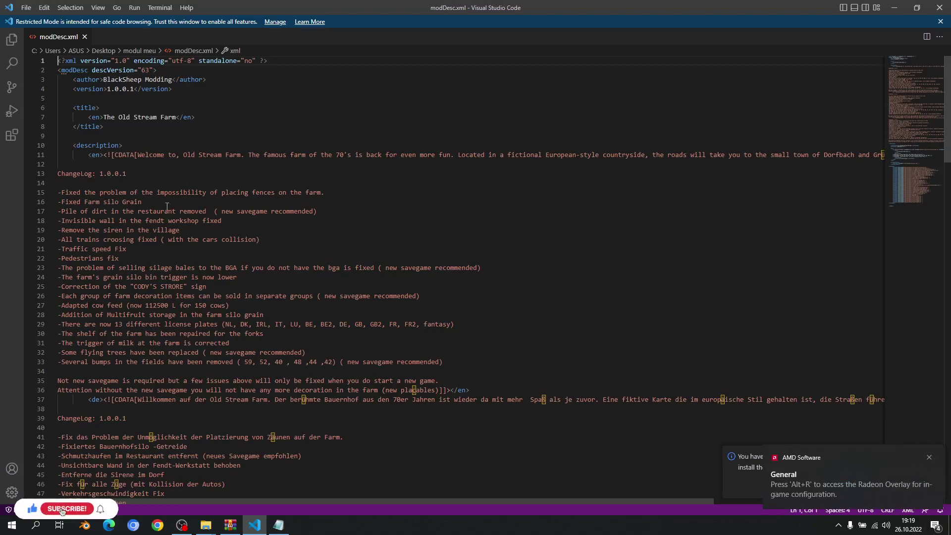
{"action": "scroll", "coordinate": [184, 176], "scroll_direction": "down", "scroll_amount": 1}
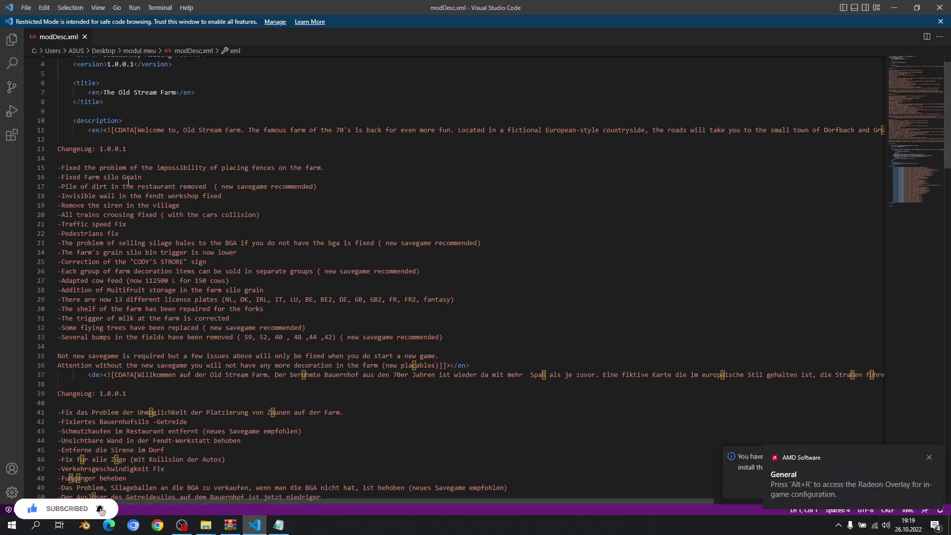
{"action": "scroll", "coordinate": [125, 187], "scroll_direction": "down", "scroll_amount": 18}
{"action": "scroll", "coordinate": [130, 179], "scroll_direction": "down", "scroll_amount": 8}
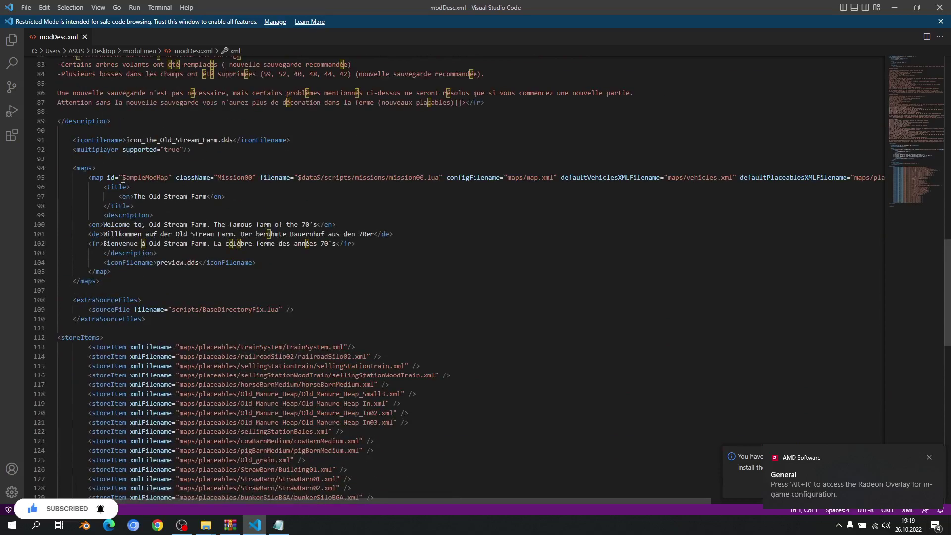
{"action": "left_click", "coordinate": [88, 168]}
{"action": "scroll", "coordinate": [109, 340], "scroll_direction": "up", "scroll_amount": 2}
{"action": "left_click", "coordinate": [109, 340]}
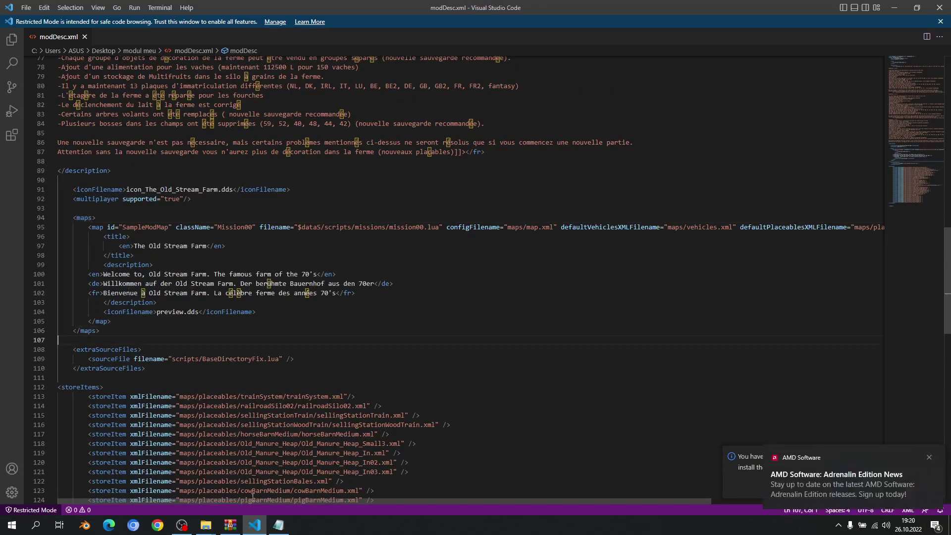
Step: Copy the extraSourceFiles block for scripts/BaseDirectoryFix.lua from passos.txt and compare it with the block below the maps section in modDesc.xml
{"action": "left_click", "coordinate": [279, 525]}
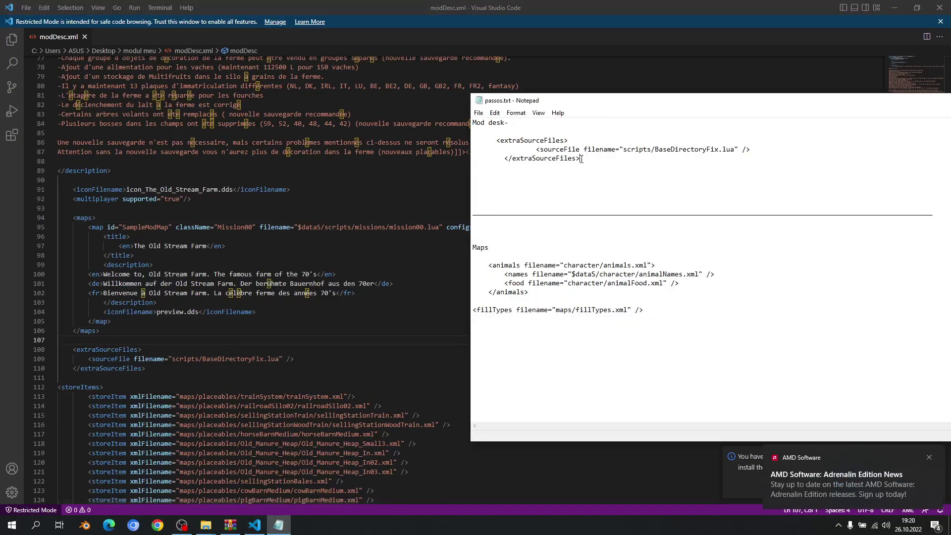
{"action": "left_click_drag", "start_coordinate": [586, 158], "coordinate": [497, 141]}
{"action": "key", "text": "ctrl+c"}
{"action": "key", "text": "alt+Tab"}
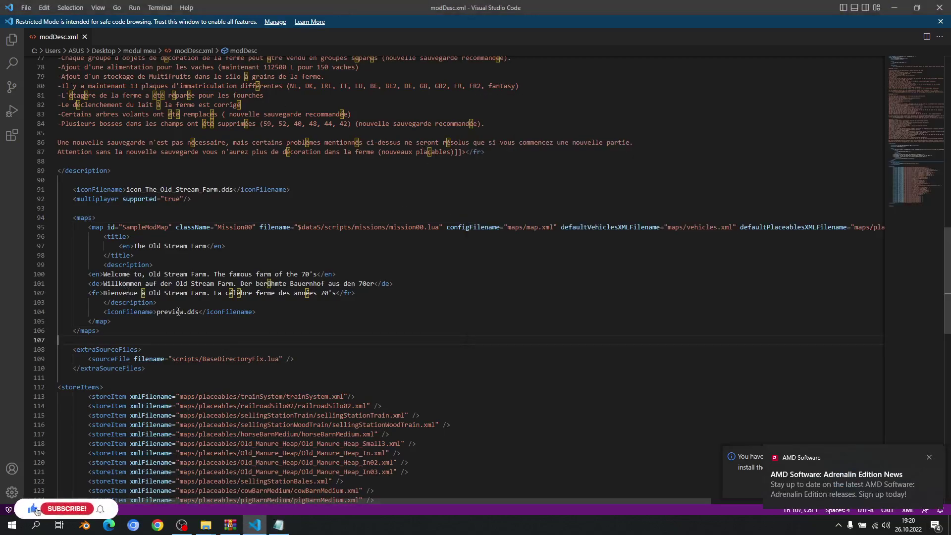
{"action": "left_click", "coordinate": [148, 368], "text": "shift"}
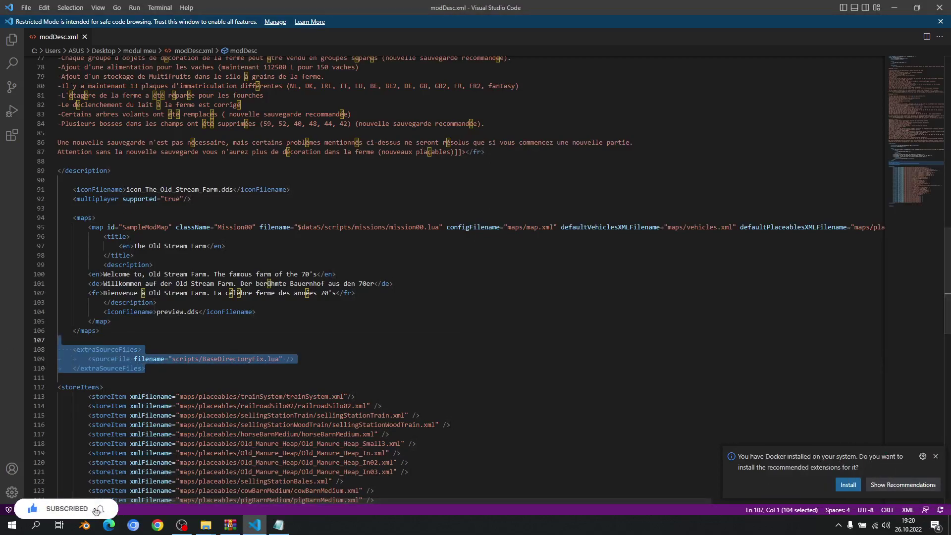
{"action": "key", "text": "ctrl+v"}
{"action": "left_click", "coordinate": [117, 331]}
{"action": "key", "text": "Return"}
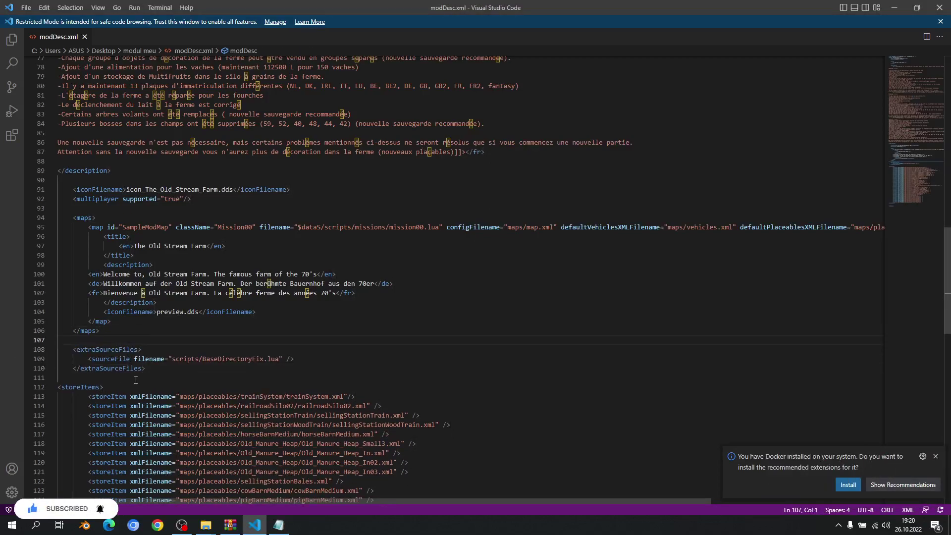
{"action": "left_click_drag", "start_coordinate": [147, 372], "coordinate": [17, 352]}
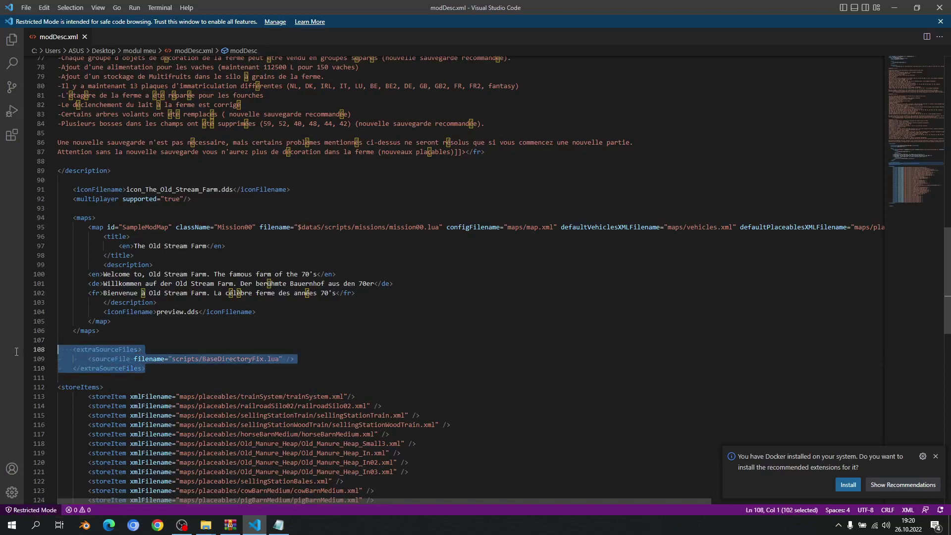
{"action": "left_click", "coordinate": [171, 371]}
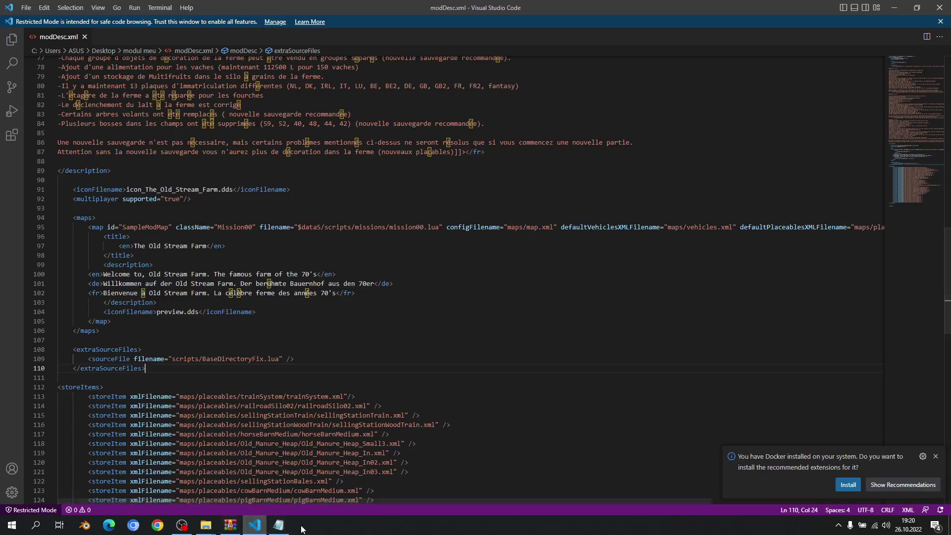
Step: Check the animals entry in the Maps part of passos.txt and search modDesc.xml for "animals"
{"action": "left_click", "coordinate": [278, 525]}
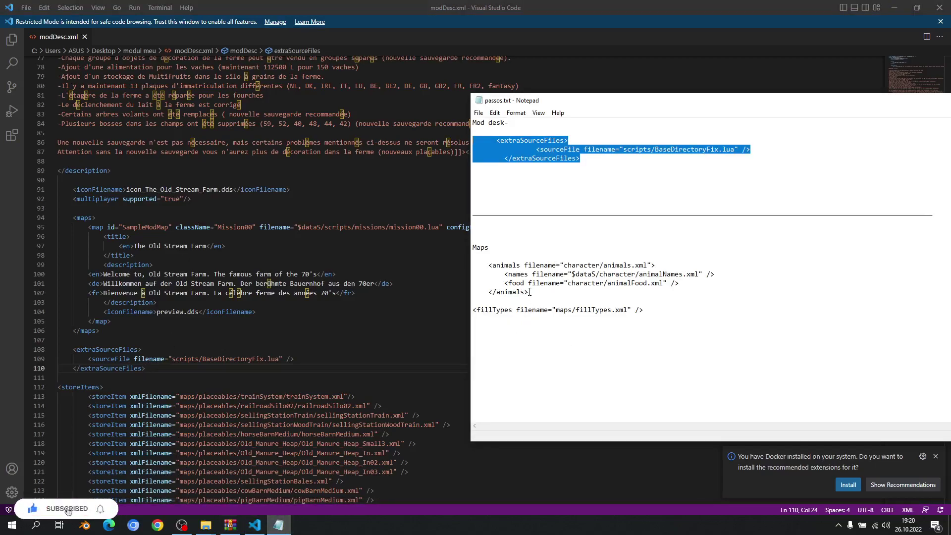
{"action": "left_click", "coordinate": [530, 292]}
{"action": "double_click", "coordinate": [509, 264]}
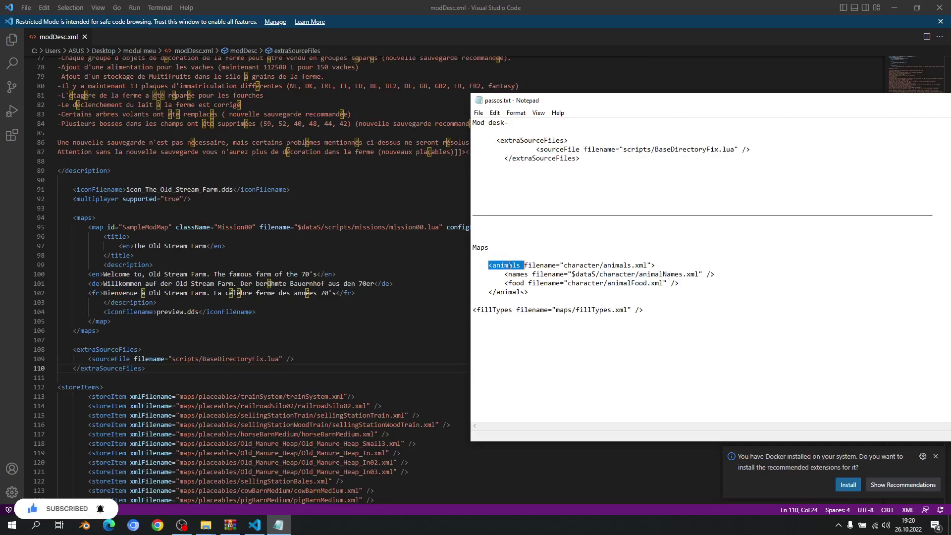
{"action": "left_click", "coordinate": [371, 321]}
{"action": "key", "text": "ctrl+f"}
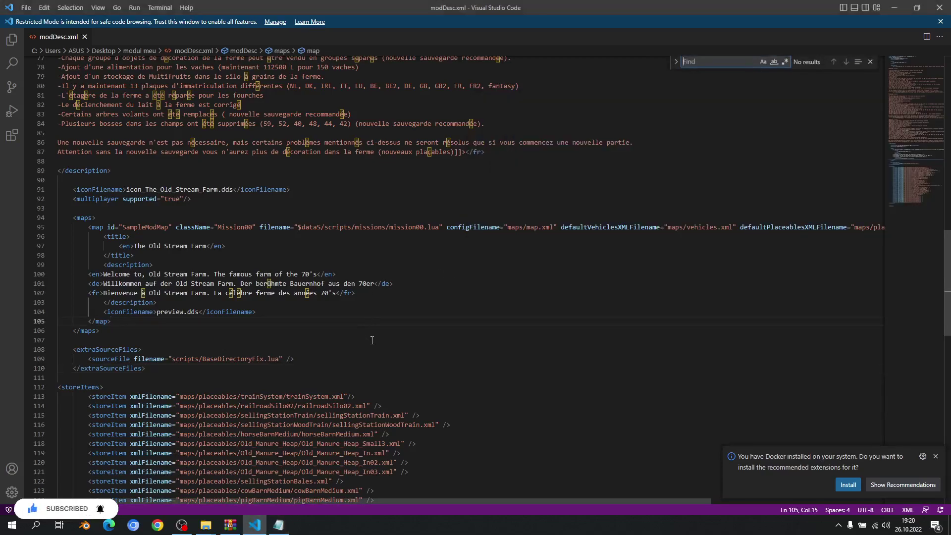
{"action": "type", "text": "animals"}
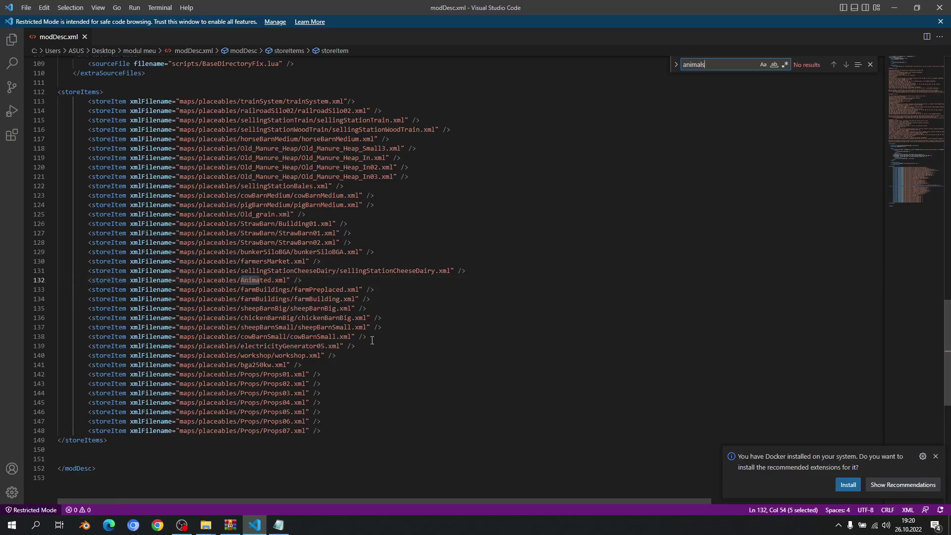
{"action": "scroll", "coordinate": [372, 341], "scroll_direction": "up", "scroll_amount": 10}
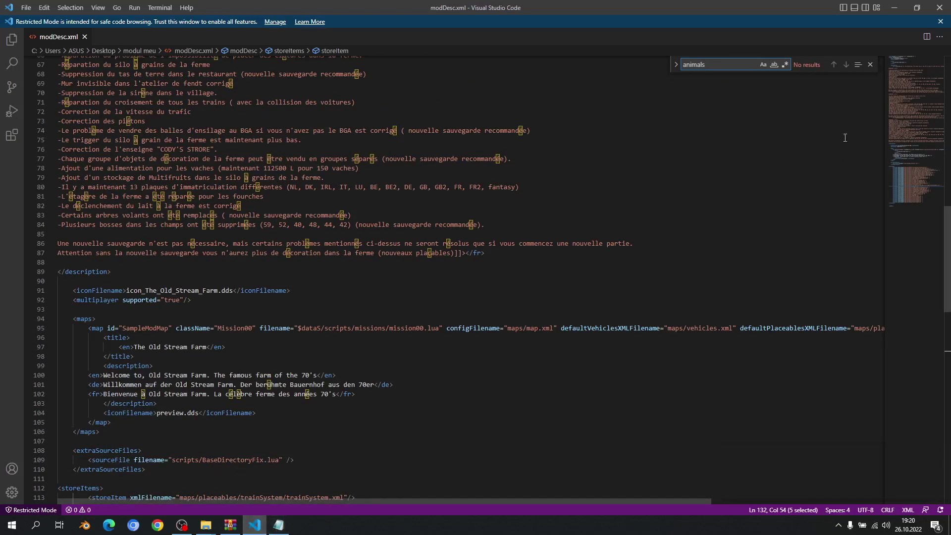
Step: Close the search in modDesc.xml, switch to File Explorer and open the maps folder inside modul meu
{"action": "left_click", "coordinate": [870, 65]}
{"action": "left_click", "coordinate": [278, 525]}
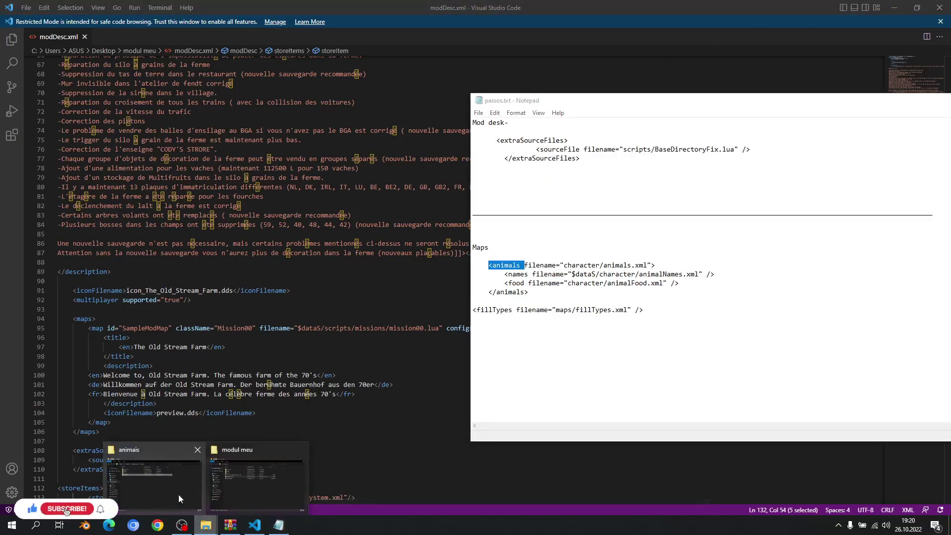
{"action": "left_click", "coordinate": [181, 495]}
{"action": "left_click", "coordinate": [206, 524]}
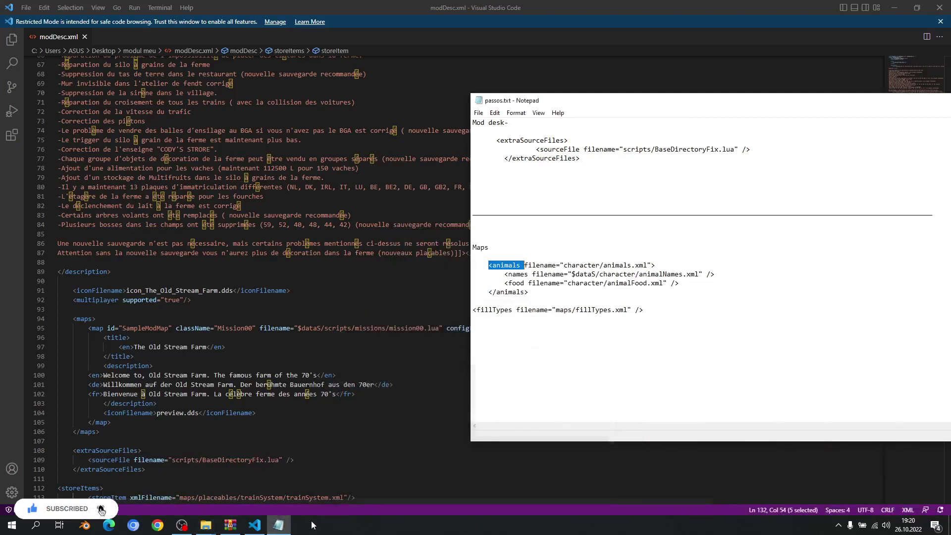
{"action": "mouse_move", "coordinate": [206, 524]}
{"action": "left_click", "coordinate": [257, 481]}
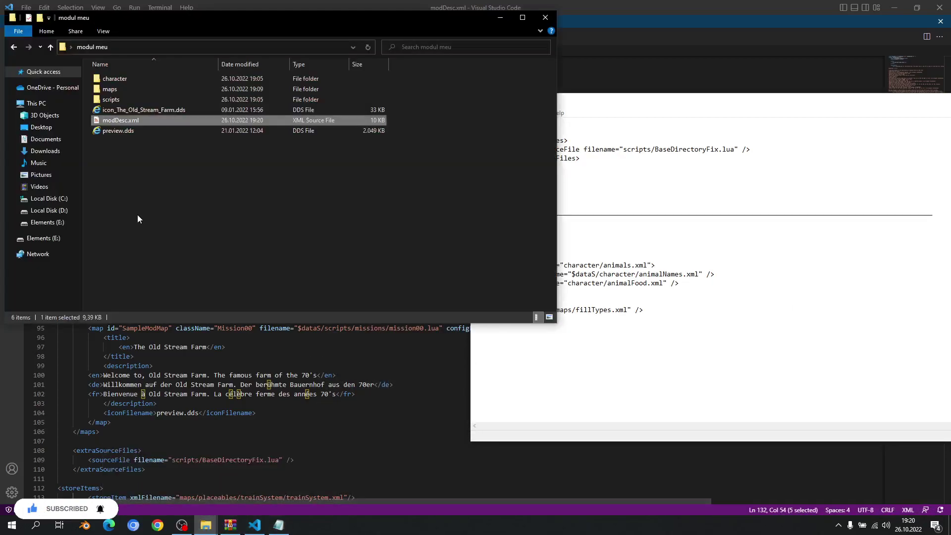
{"action": "double_click", "coordinate": [120, 89]}
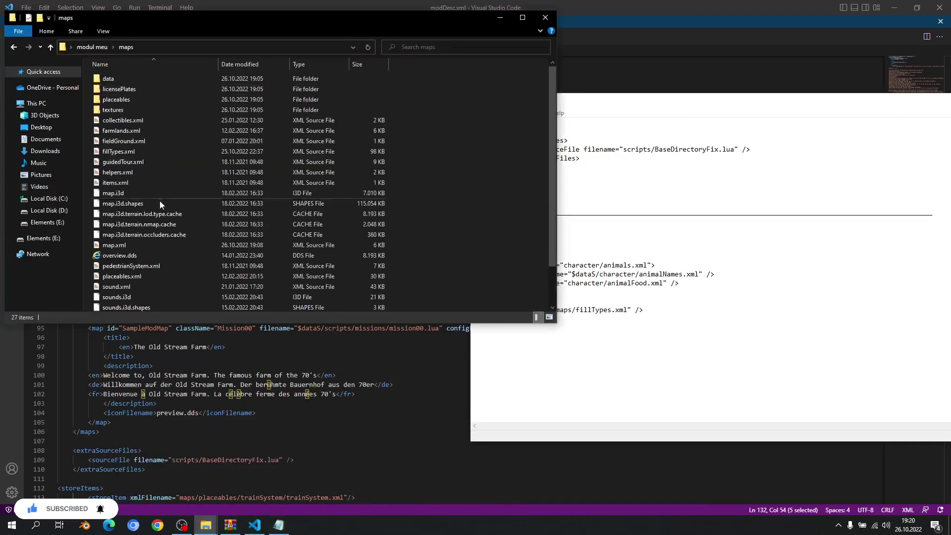
{"action": "right_click", "coordinate": [131, 246]}
{"action": "left_click", "coordinate": [171, 281]}
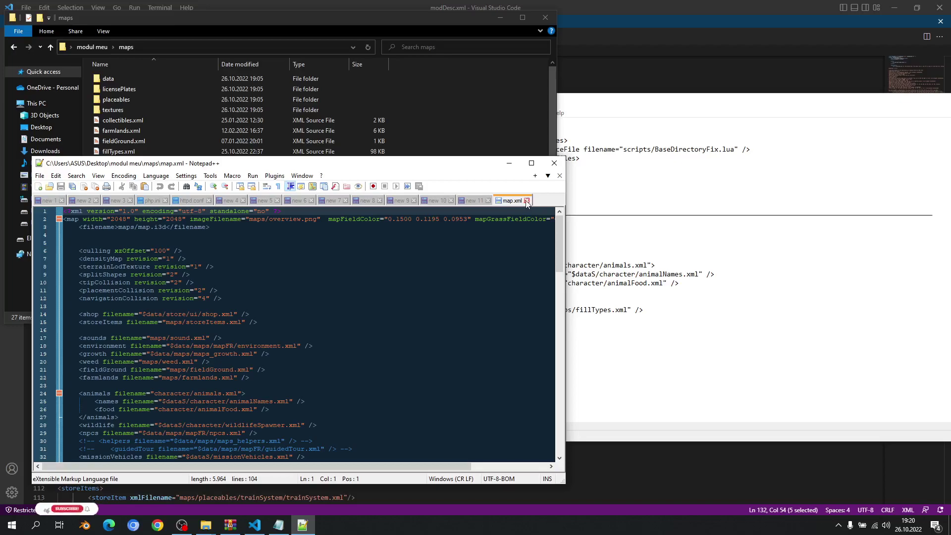
{"action": "left_click", "coordinate": [528, 201]}
{"action": "left_click", "coordinate": [554, 163]}
Step: Open map.xml from the maps folder in Visual Studio Code and place the cursor at the end of its animals section
{"action": "right_click", "coordinate": [119, 246]}
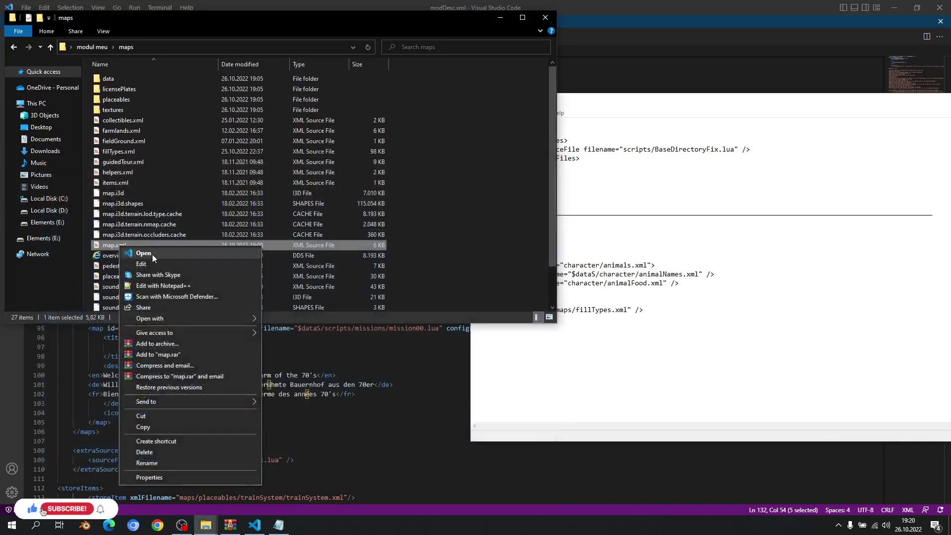
{"action": "left_click", "coordinate": [167, 254]}
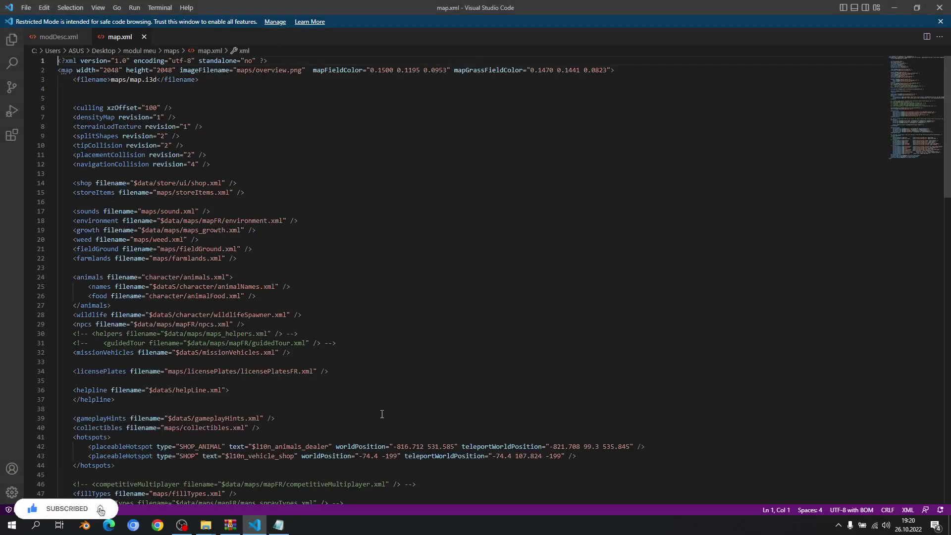
{"action": "scroll", "coordinate": [379, 417], "scroll_direction": "down", "scroll_amount": 9}
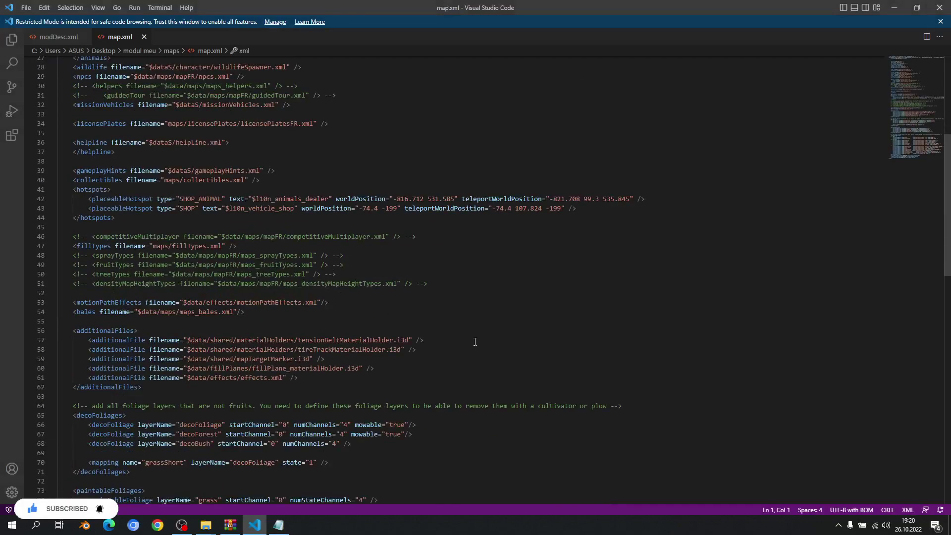
{"action": "scroll", "coordinate": [480, 307], "scroll_direction": "up", "scroll_amount": 8}
{"action": "left_click", "coordinate": [490, 278]}
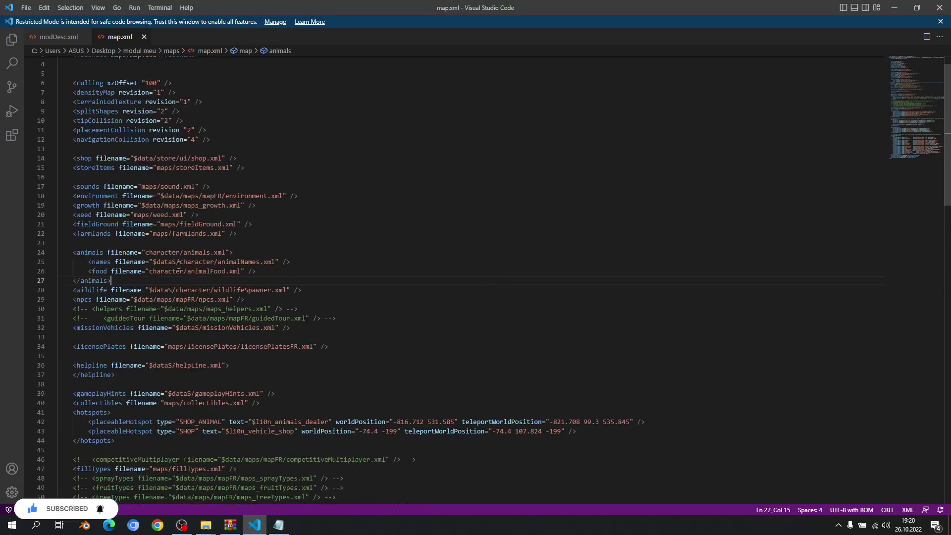
Step: Search map.xml for "animals" and put the cursor after the closing animals tag
{"action": "left_click", "coordinate": [100, 252]}
{"action": "key", "text": "ctrl+f"}
{"action": "type", "text": "ani"}
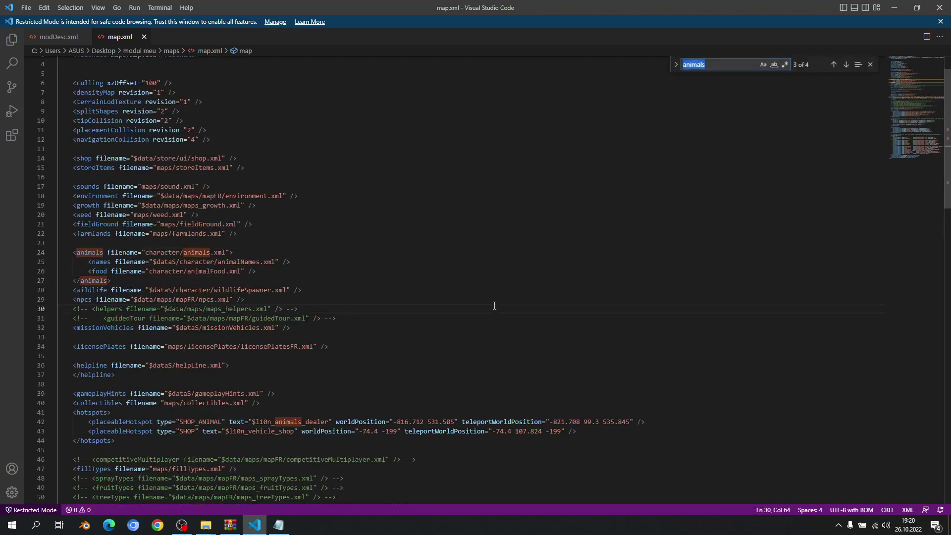
{"action": "type", "text": "manls"}
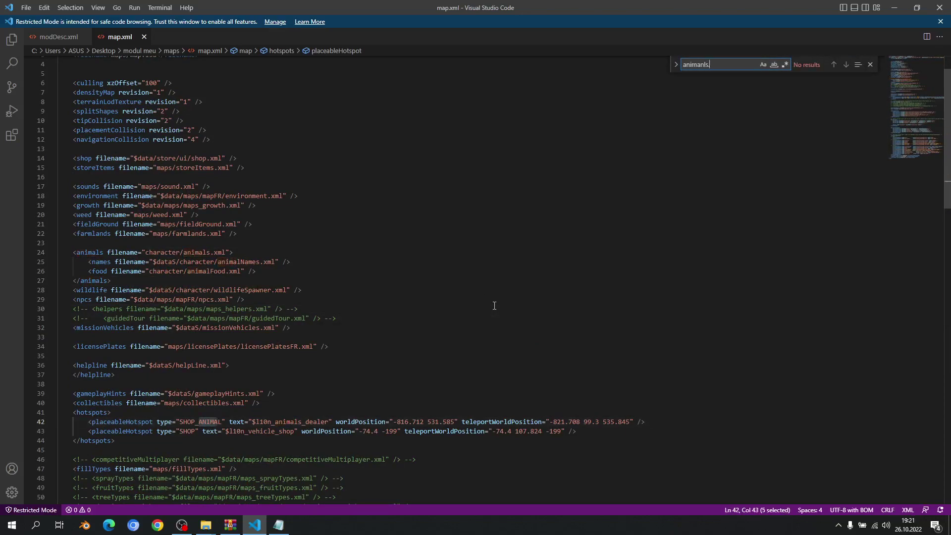
{"action": "key", "text": "BackSpace"}
{"action": "key", "text": "BackSpace"}
{"action": "key", "text": "BackSpace"}
{"action": "type", "text": "ls"}
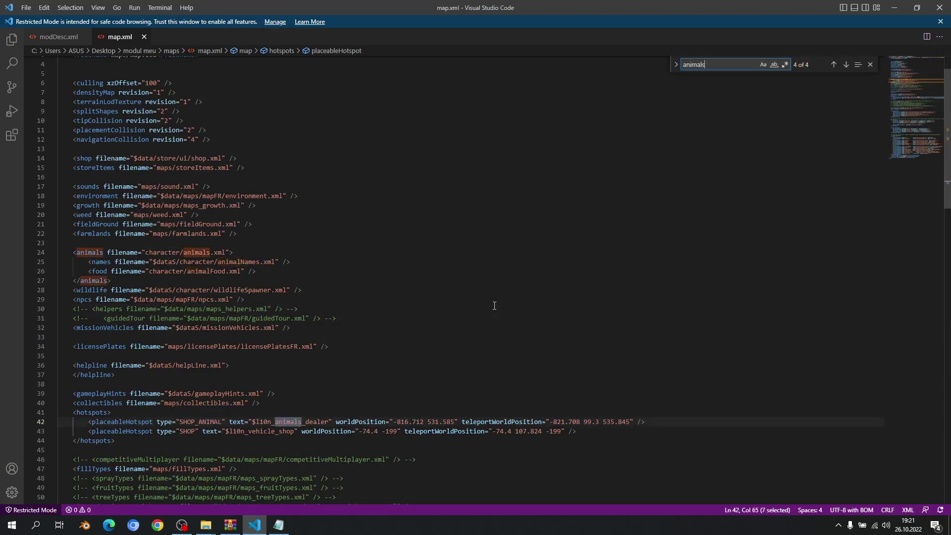
{"action": "key", "text": "Escape"}
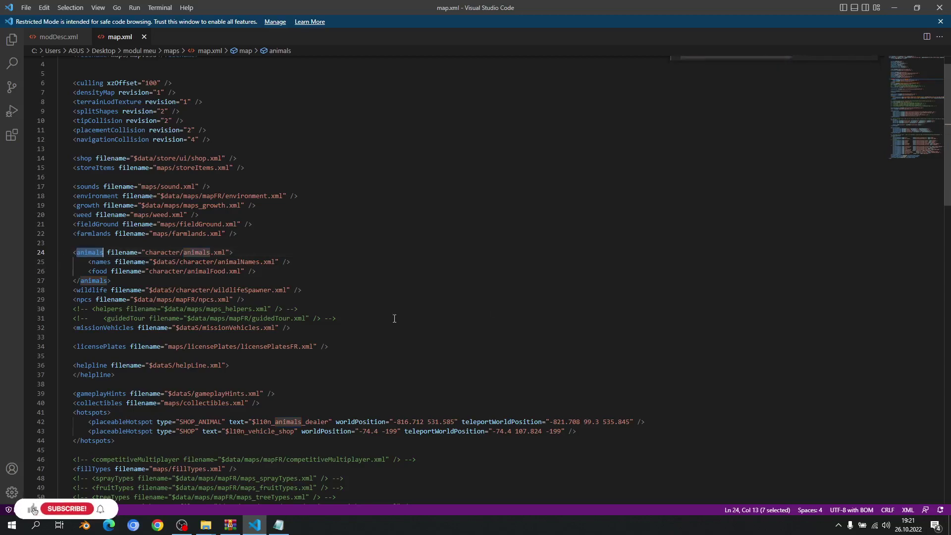
{"action": "left_click", "coordinate": [116, 280]}
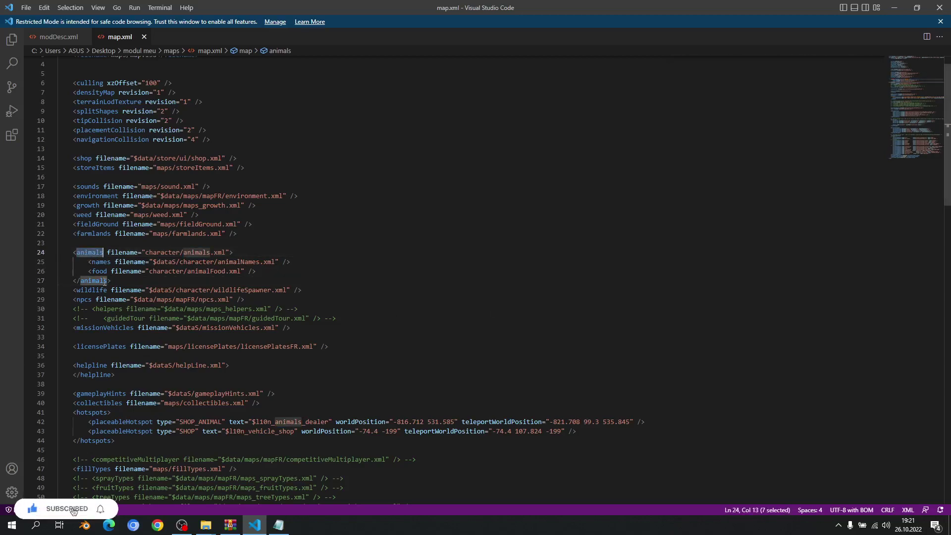
Step: Compare the animals block in the Maps part of passos.txt with the animals block in map.xml
{"action": "left_click", "coordinate": [279, 526]}
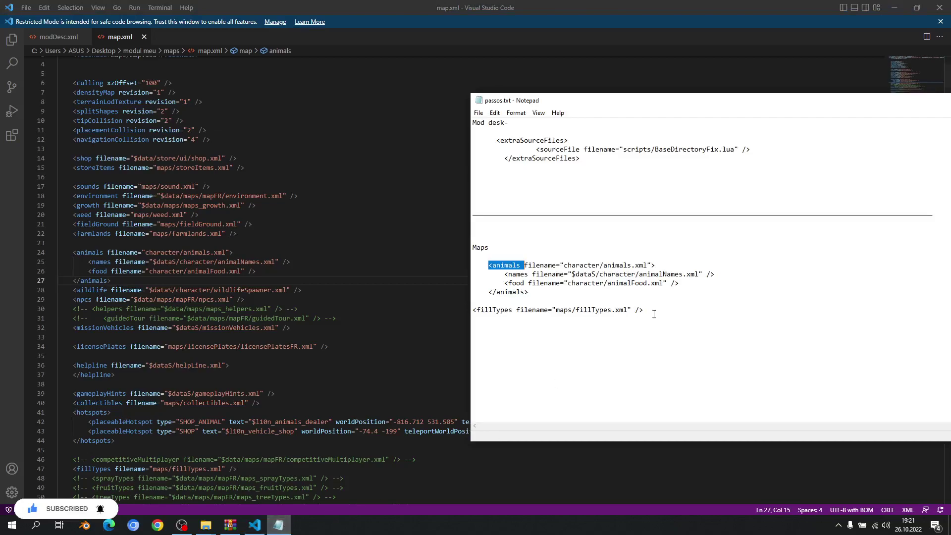
{"action": "left_click_drag", "start_coordinate": [529, 292], "coordinate": [420, 266]}
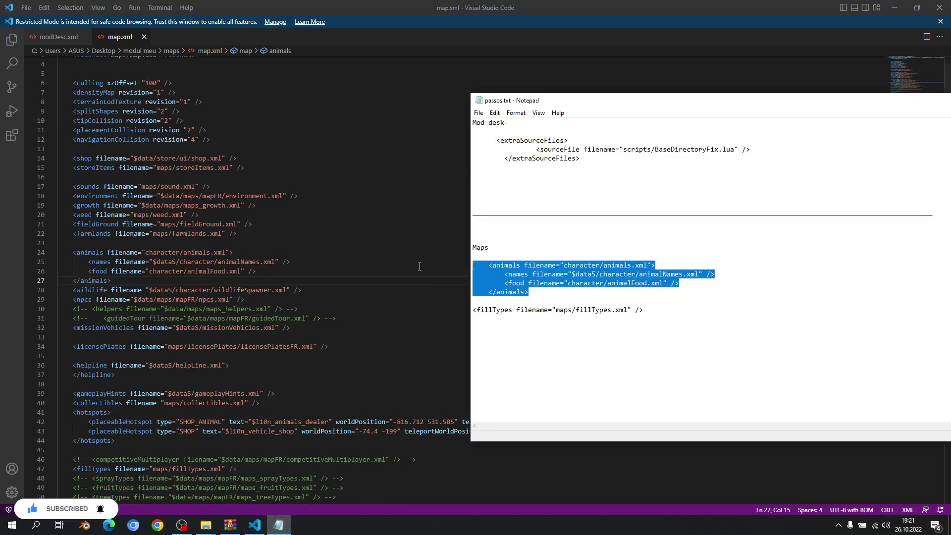
{"action": "left_click_drag", "start_coordinate": [110, 282], "coordinate": [74, 254]}
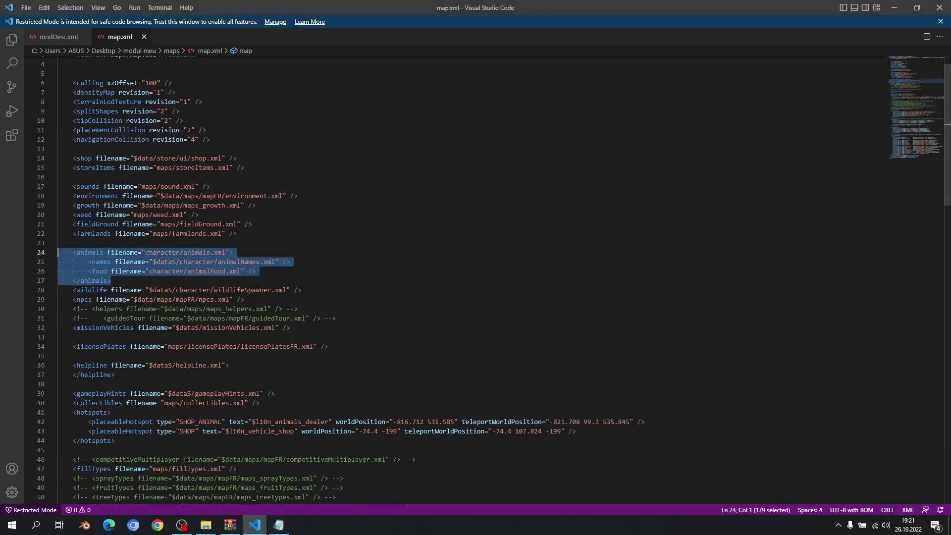
{"action": "left_click", "coordinate": [121, 288]}
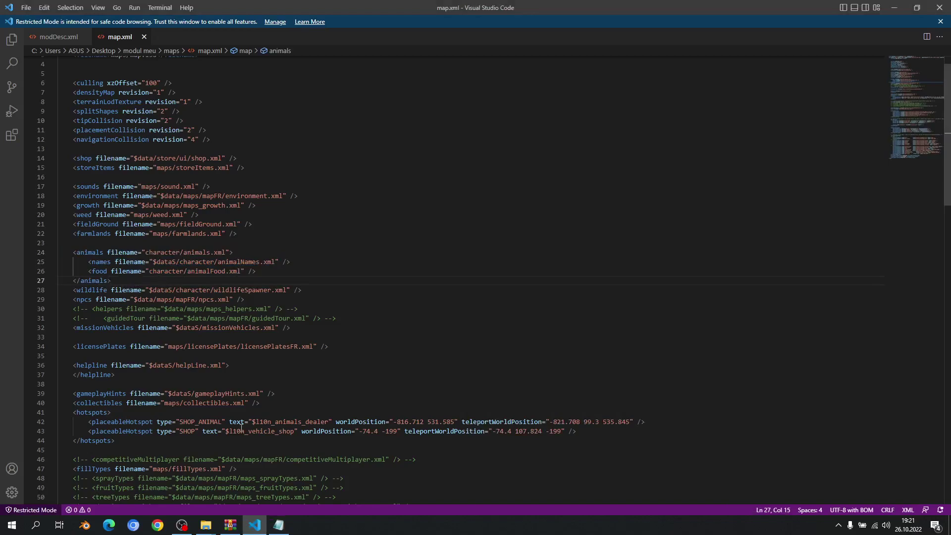
Step: Check the fillTypes entry in passos.txt, then find and select the uncommented fillTypes line in map.xml
{"action": "left_click", "coordinate": [279, 526]}
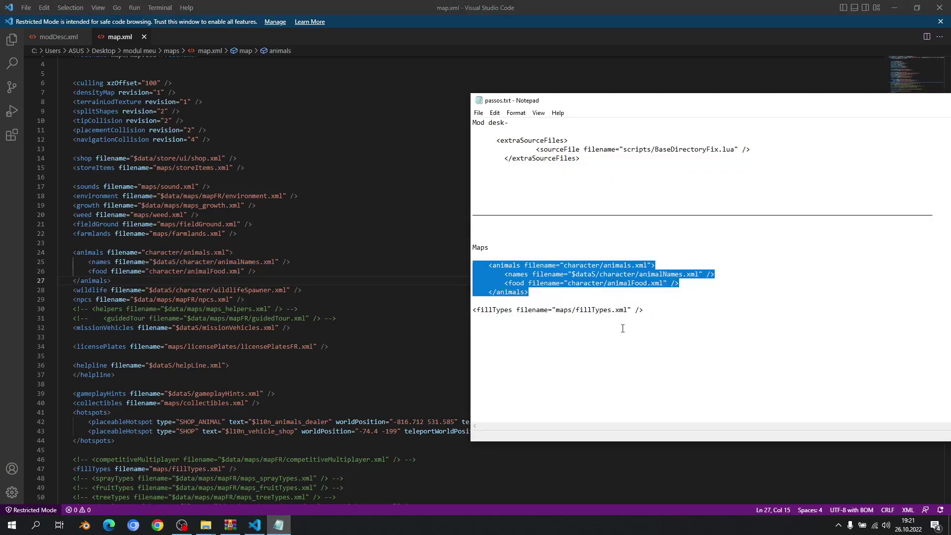
{"action": "key", "text": "alt+Tab"}
{"action": "key", "text": "Down"}
{"action": "key", "text": "Down"}
{"action": "key", "text": "Down"}
{"action": "key", "text": "Down"}
{"action": "key", "text": "Down"}
{"action": "key", "text": "Down"}
{"action": "key", "text": "Down"}
{"action": "key", "text": "Down"}
{"action": "key", "text": "Down"}
{"action": "key", "text": "Down"}
{"action": "key", "text": "Down"}
{"action": "key", "text": "Down"}
{"action": "key", "text": "Down"}
{"action": "key", "text": "Down"}
{"action": "key", "text": "Down"}
{"action": "key", "text": "Down"}
{"action": "key", "text": "Down"}
{"action": "key", "text": "Down"}
{"action": "key", "text": "Down"}
{"action": "key", "text": "Down"}
{"action": "key", "text": "ctrl+d"}
{"action": "scroll", "coordinate": [220, 258], "scroll_direction": "down", "scroll_amount": 3}
{"action": "left_click", "coordinate": [244, 370]}
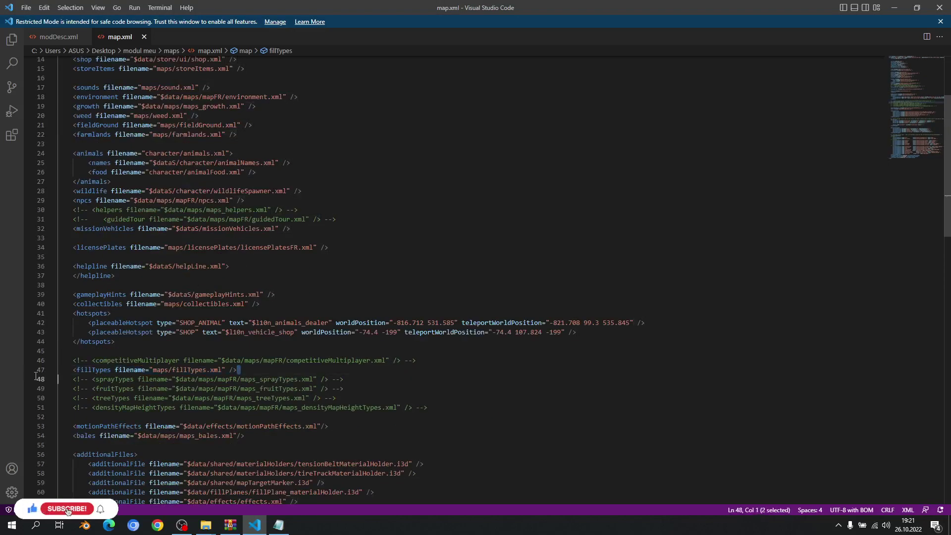
{"action": "left_click", "coordinate": [60, 373], "text": "shift"}
{"action": "left_click_drag", "start_coordinate": [279, 370], "coordinate": [72, 371]}
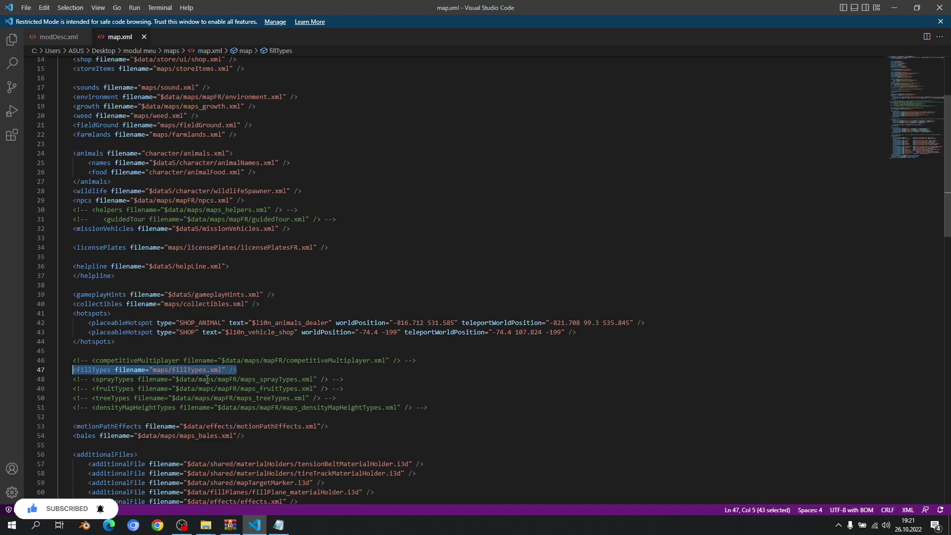
Step: Copy the fillTypes line for maps/fillTypes.xml from passos.txt and paste it over the fillTypes line in map.xml
{"action": "left_click", "coordinate": [279, 525]}
{"action": "left_click", "coordinate": [672, 317]}
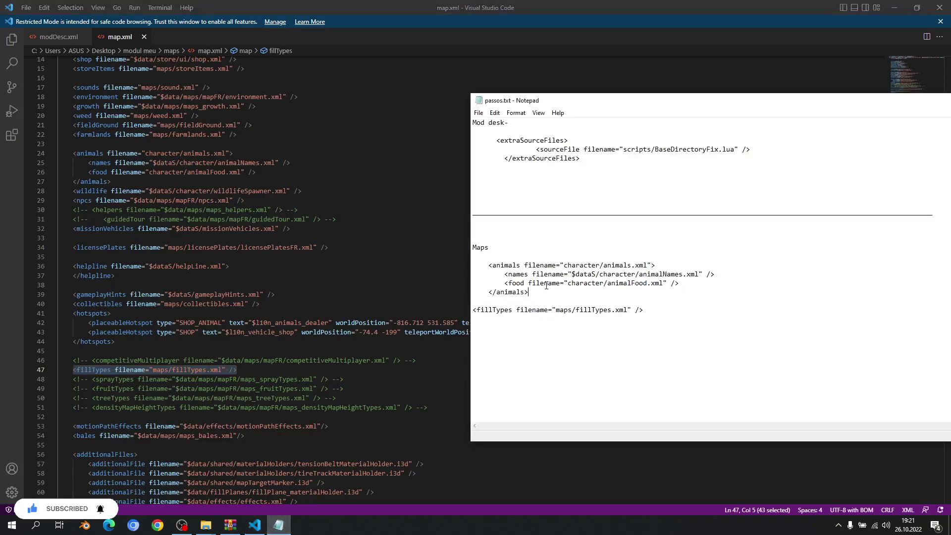
{"action": "left_click_drag", "start_coordinate": [669, 311], "coordinate": [439, 311]}
{"action": "key", "text": "ctrl+c"}
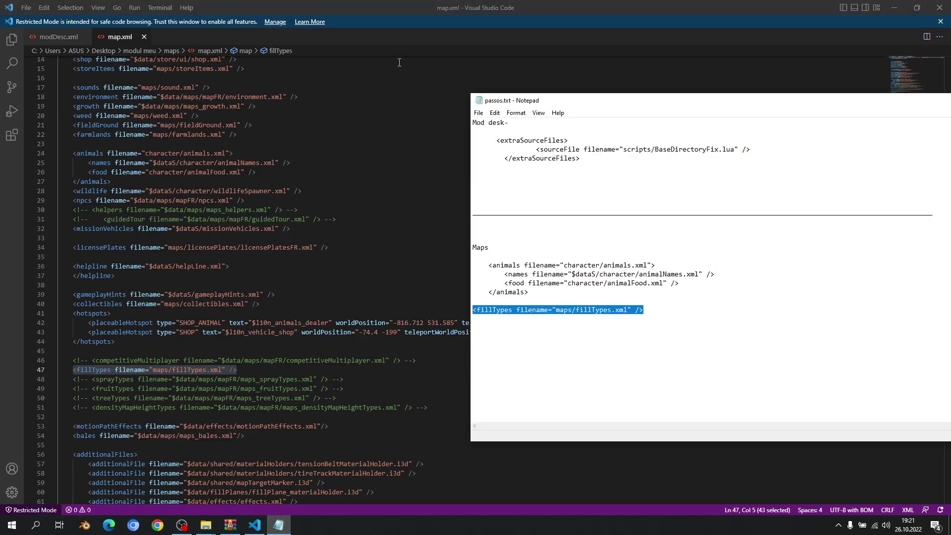
{"action": "left_click", "coordinate": [438, 4]}
{"action": "left_click_drag", "start_coordinate": [238, 370], "coordinate": [68, 370]}
{"action": "key", "text": "ctrl+v"}
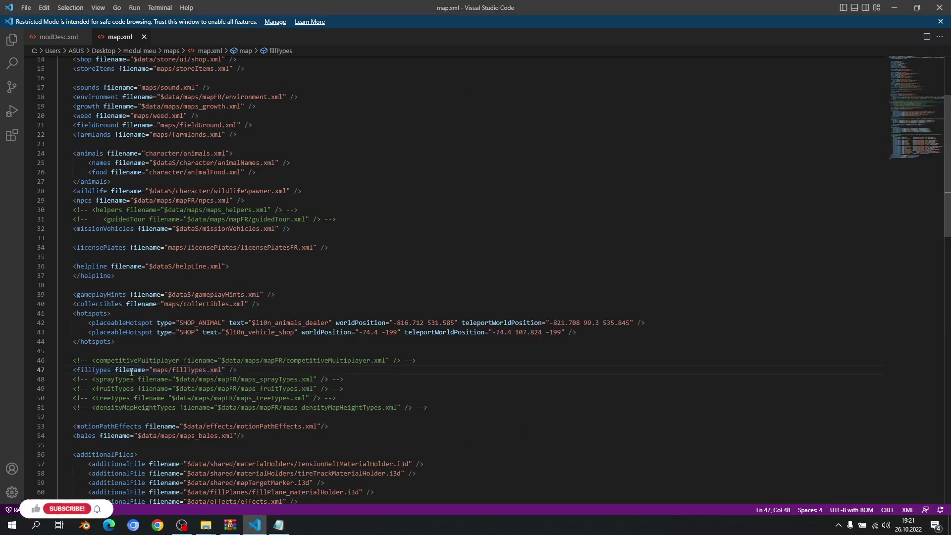
Step: Select the fillTypes tag name in map.xml and search the file for "fillTypes"
{"action": "double_click", "coordinate": [92, 370]}
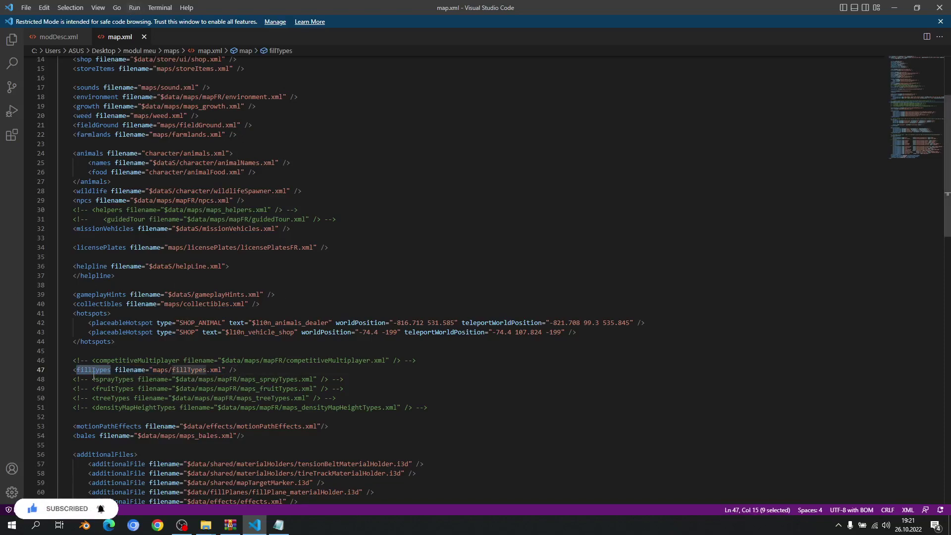
{"action": "left_click", "coordinate": [496, 274]}
{"action": "key", "text": "ctrl+f"}
{"action": "type", "text": "fillTypes"}
{"action": "key", "text": "Escape"}
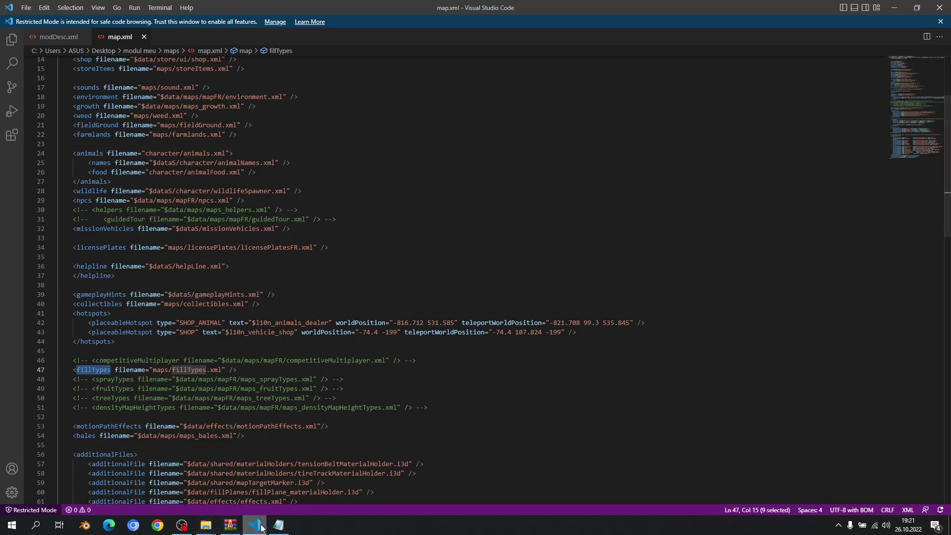
Step: Look over the notes in passos.txt once more, move the window into full view and close Notepad
{"action": "left_click", "coordinate": [279, 526]}
{"action": "left_click", "coordinate": [664, 326]}
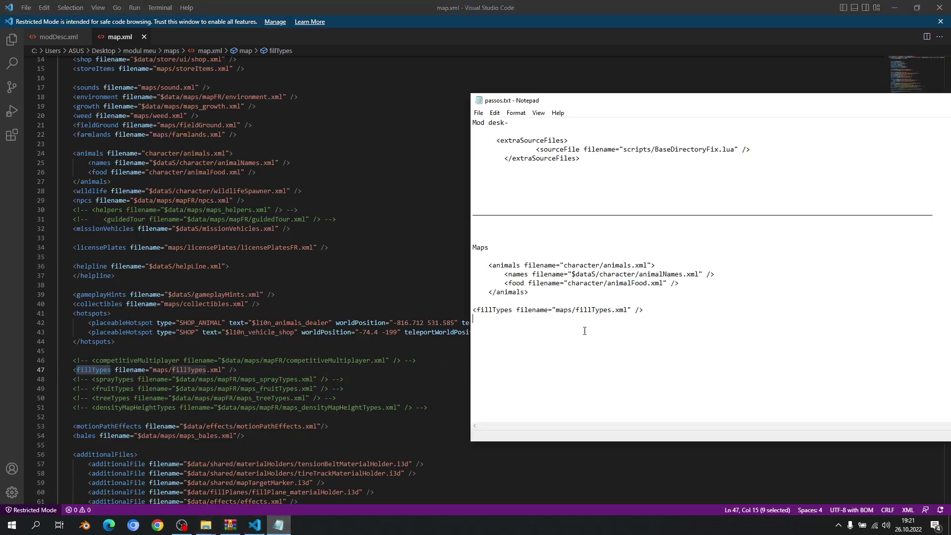
{"action": "left_click_drag", "start_coordinate": [917, 101], "coordinate": [619, 107]}
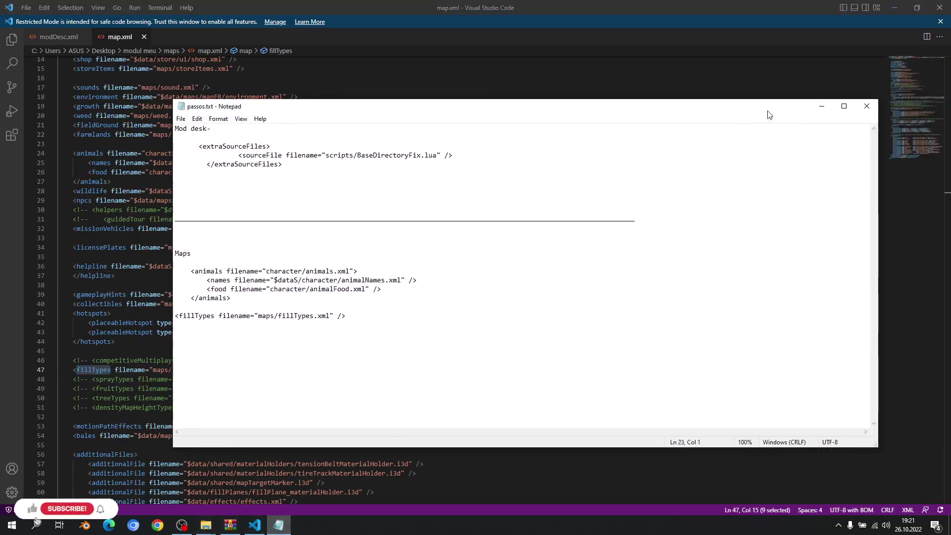
{"action": "left_click", "coordinate": [866, 106]}
Step: Look over modDesc.xml and map.xml once more and close Visual Studio Code
{"action": "left_click", "coordinate": [25, 7]}
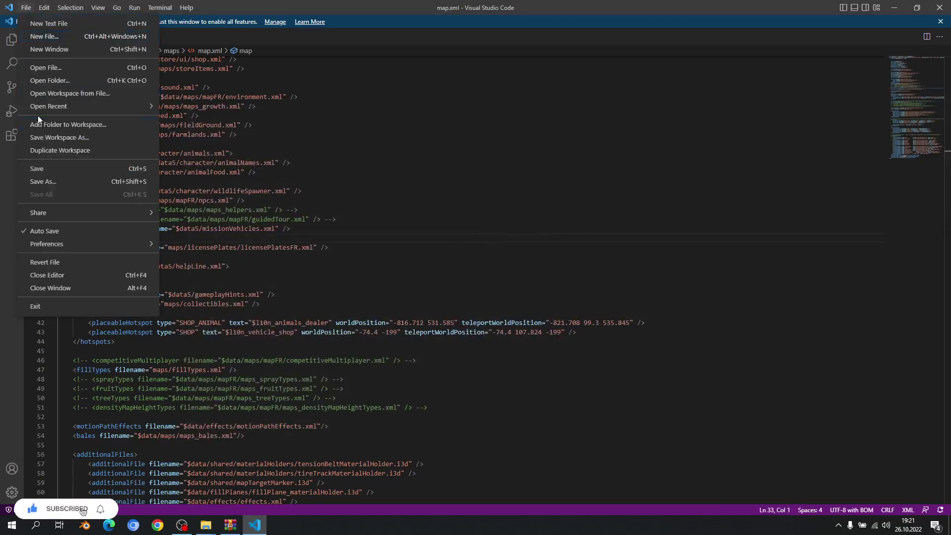
{"action": "left_click", "coordinate": [59, 37]}
{"action": "left_click", "coordinate": [59, 36]}
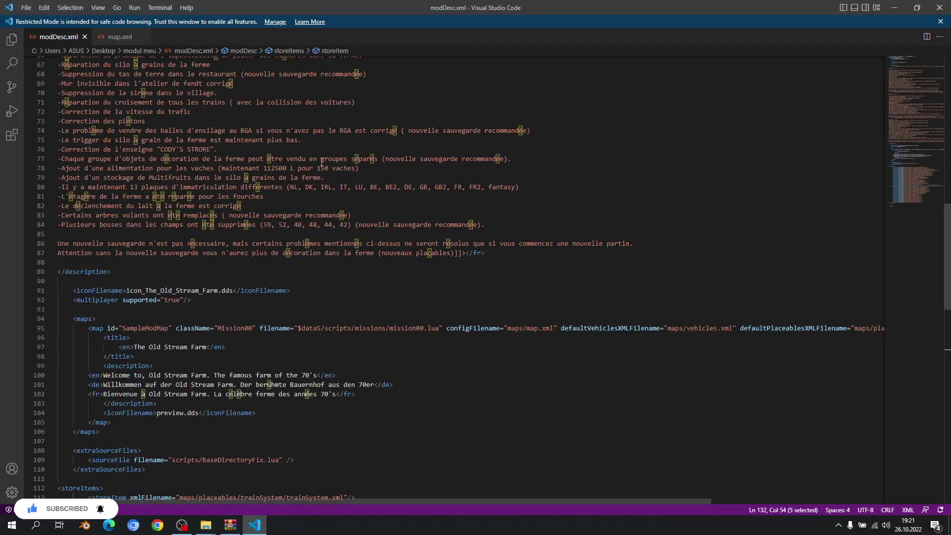
{"action": "left_click", "coordinate": [118, 37]}
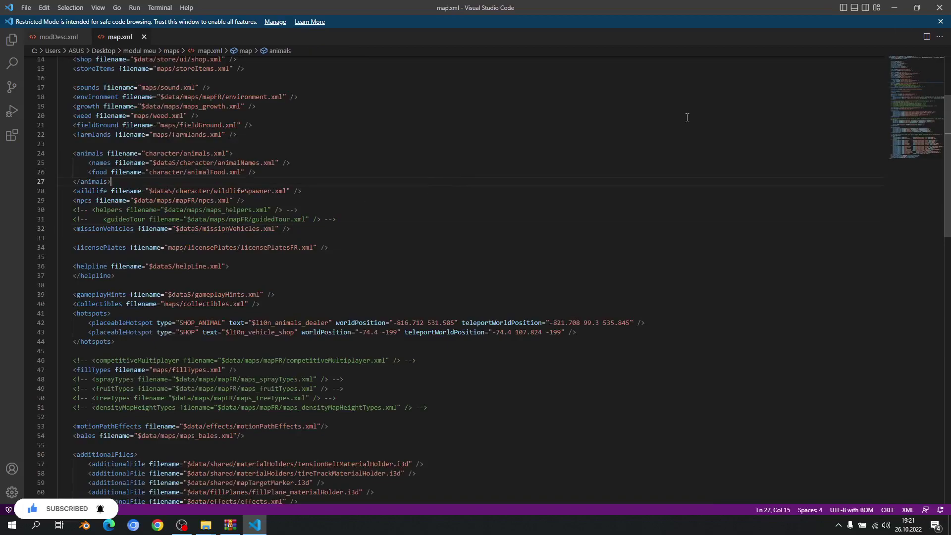
{"action": "key", "text": "alt+F4"}
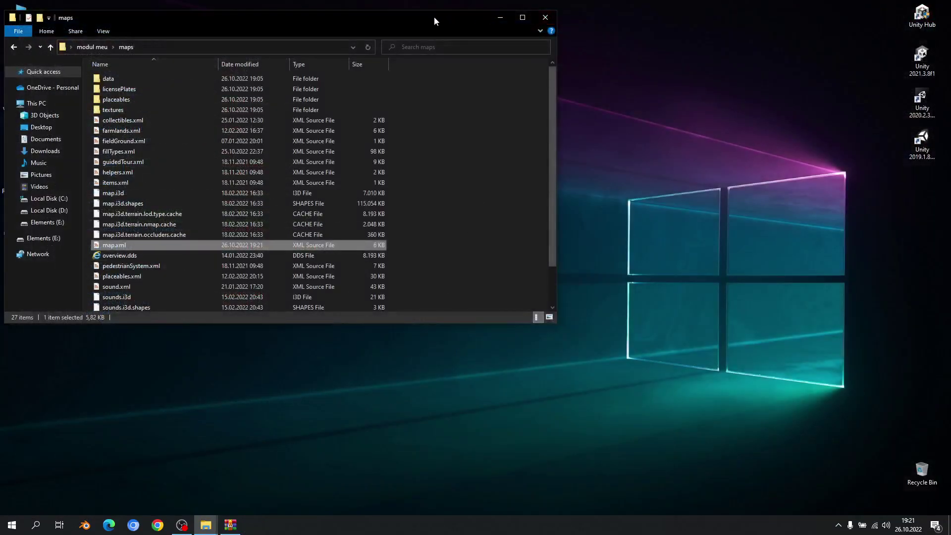
Step: Go back to the modul meu folder, reposition its window and bring up the FS22_The_Old_Stream_Farm.zip archive in WinRAR
{"action": "left_click_drag", "start_coordinate": [434, 17], "coordinate": [483, 61]}
{"action": "left_click", "coordinate": [140, 93]}
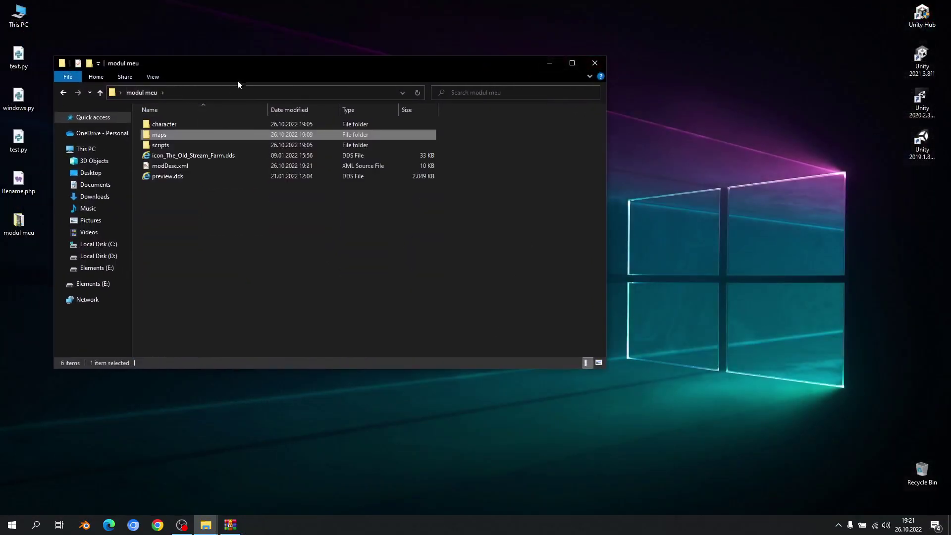
{"action": "left_click", "coordinate": [215, 222]}
{"action": "left_click_drag", "start_coordinate": [221, 70], "coordinate": [191, 34]}
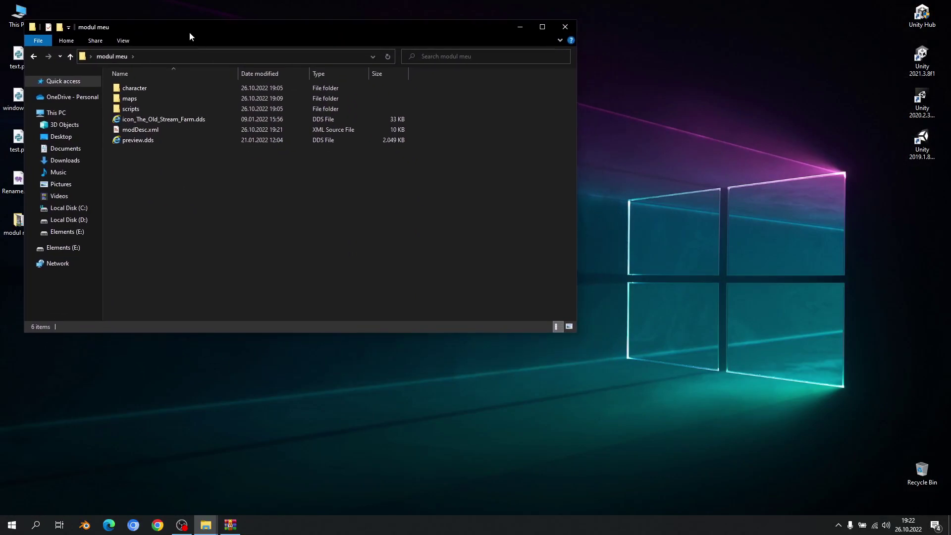
{"action": "left_click", "coordinate": [230, 523]}
{"action": "left_click", "coordinate": [616, 367]}
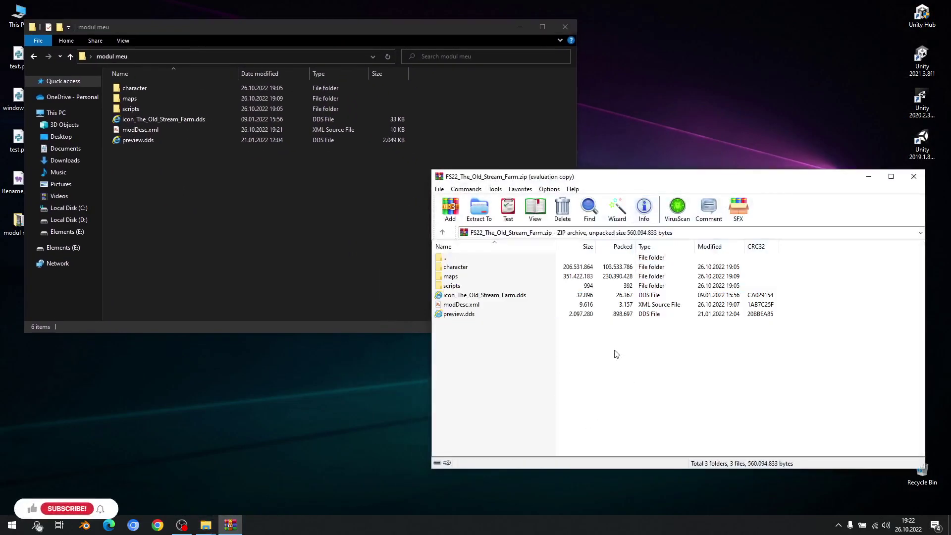
Step: Add all folders and files from the modul meu folder to the FS22_The_Old_Stream_Farm.zip archive, updating its contents, and clear the file selection
{"action": "left_click_drag", "start_coordinate": [142, 194], "coordinate": [639, 384]}
{"action": "left_click", "coordinate": [672, 415]}
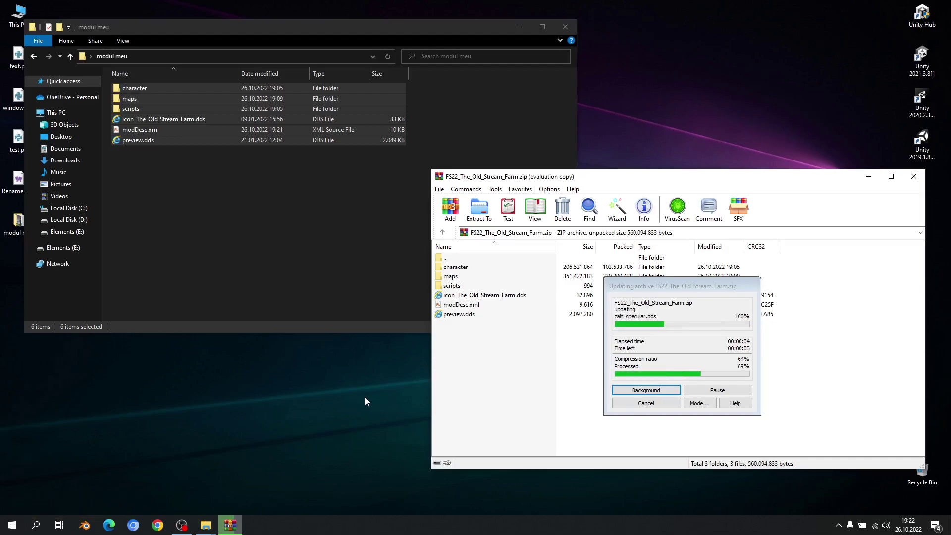
{"action": "left_click", "coordinate": [935, 525]}
{"action": "left_click", "coordinate": [361, 325]}
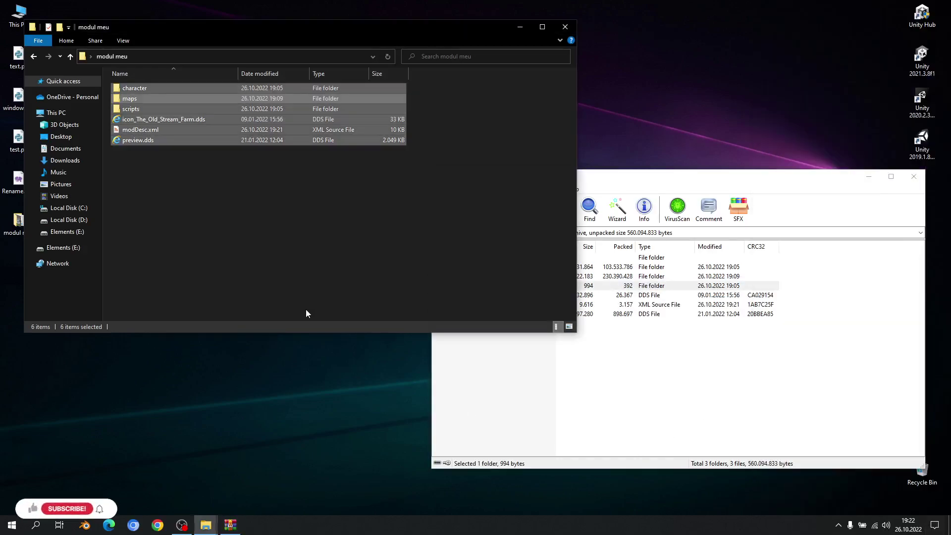
{"action": "left_click", "coordinate": [305, 309]}
{"action": "left_click", "coordinate": [623, 423]}
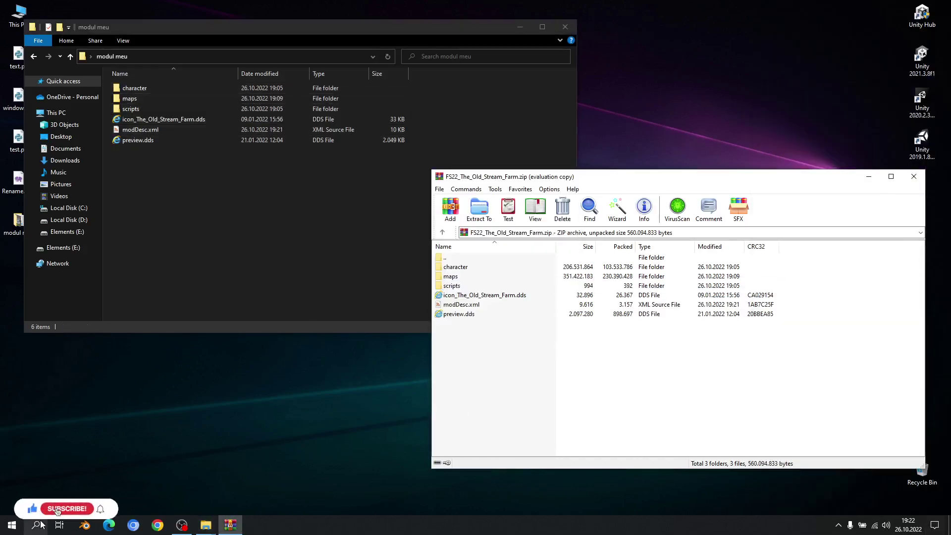
Step: Find and launch Steam, and close the WinRAR archive and the modul meu folder window
{"action": "left_click", "coordinate": [39, 525]}
{"action": "type", "text": "stea"}
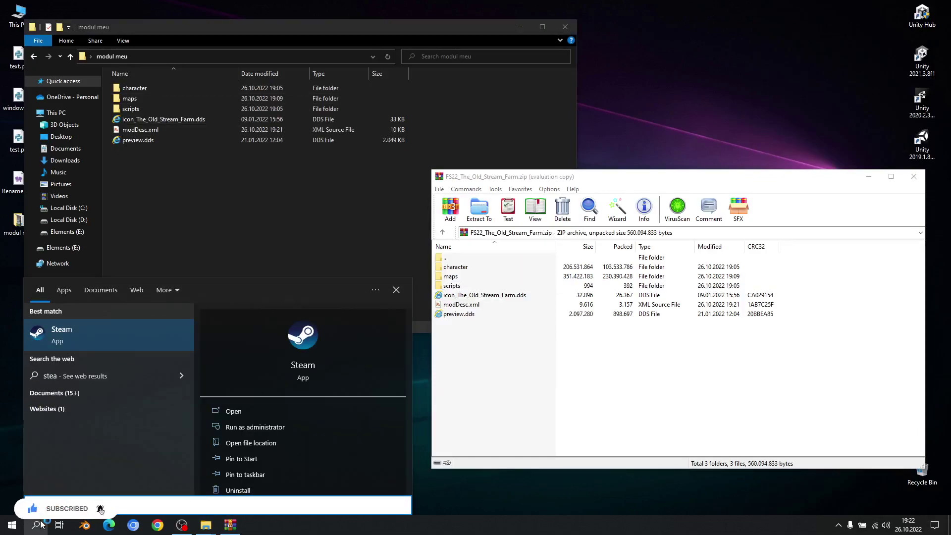
{"action": "key", "text": "Return"}
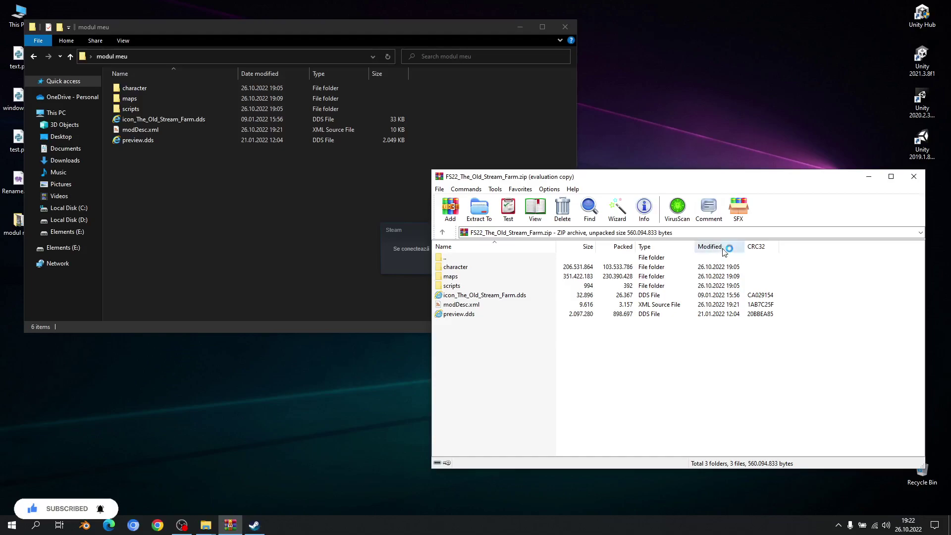
{"action": "left_click", "coordinate": [914, 177]}
{"action": "left_click", "coordinate": [565, 27]}
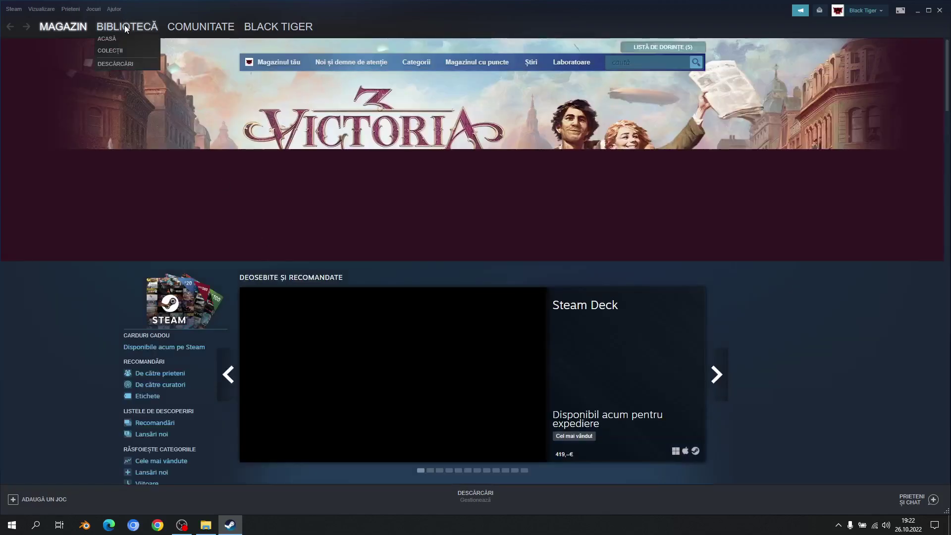
Step: Go to Farming Simulator 22 in the Steam library, dismiss the news window, start the game and close the Steam window
{"action": "left_click", "coordinate": [125, 28]}
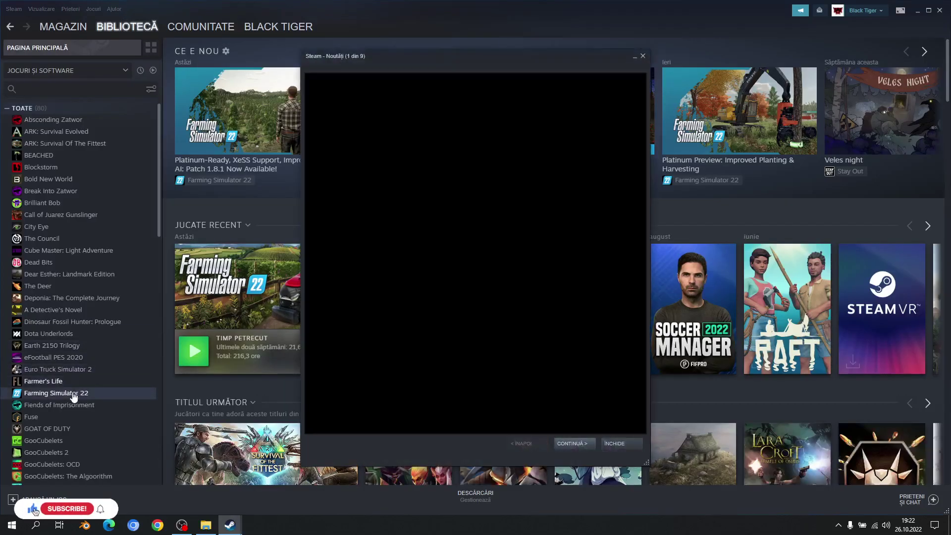
{"action": "left_click", "coordinate": [75, 393]}
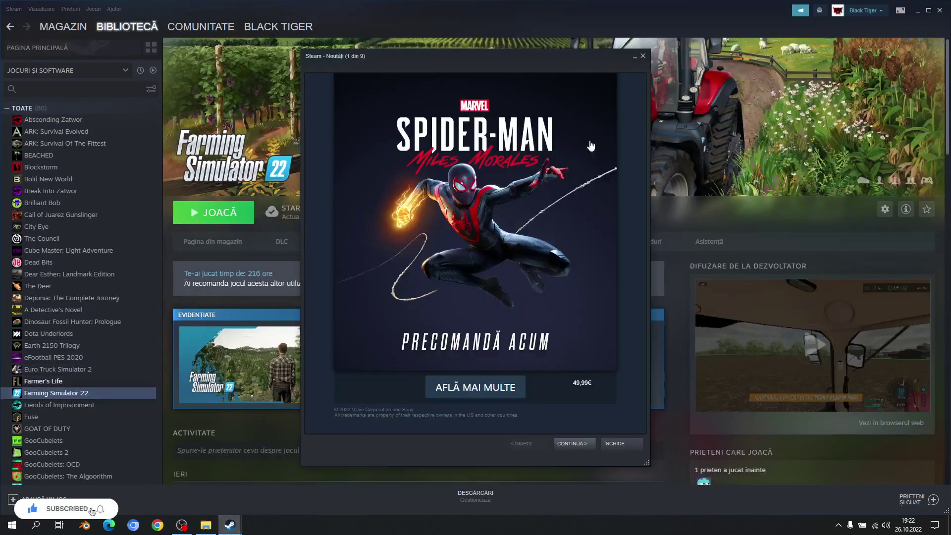
{"action": "left_click", "coordinate": [643, 57]}
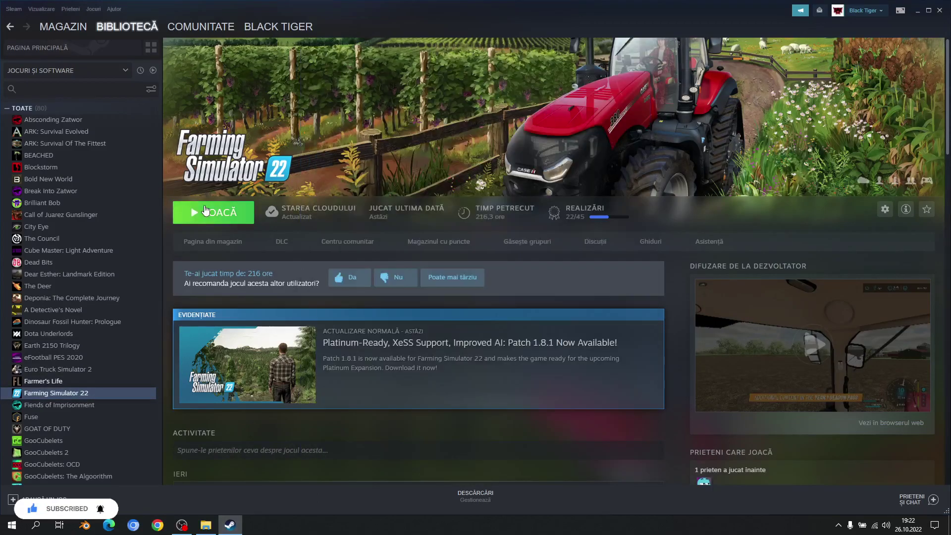
{"action": "left_click", "coordinate": [207, 201]}
{"action": "left_click", "coordinate": [940, 11]}
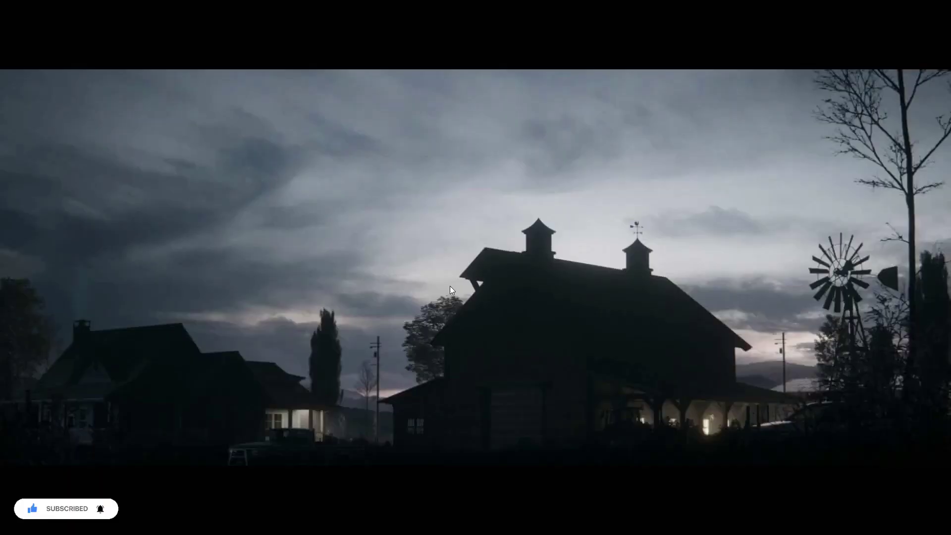
Step: Skip the intro and load the Salvare 2 career save on The Old Stream Farm with the current mod selection
{"action": "left_click", "coordinate": [449, 286]}
{"action": "left_click", "coordinate": [201, 322]}
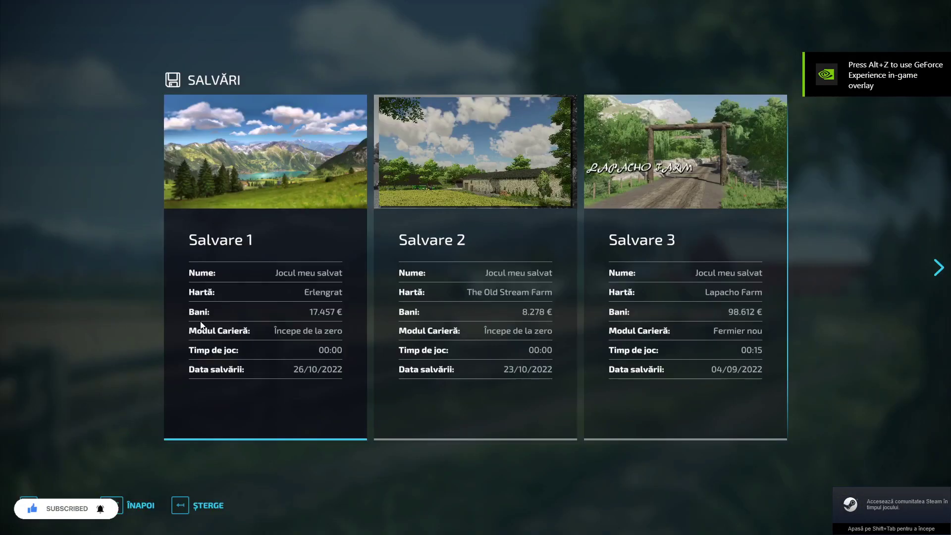
{"action": "scroll", "coordinate": [464, 355], "scroll_direction": "down", "scroll_amount": 2}
{"action": "scroll", "coordinate": [421, 333], "scroll_direction": "up", "scroll_amount": 2}
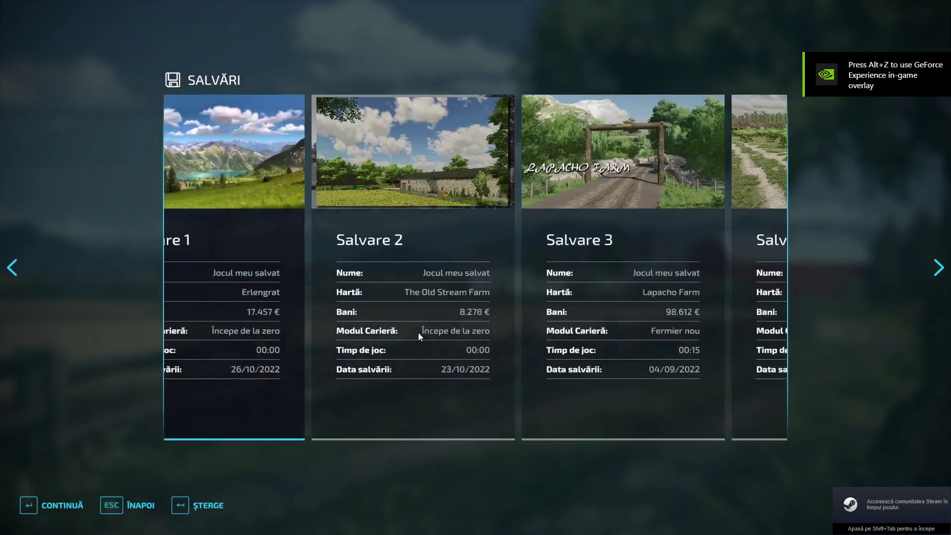
{"action": "left_click", "coordinate": [519, 350]}
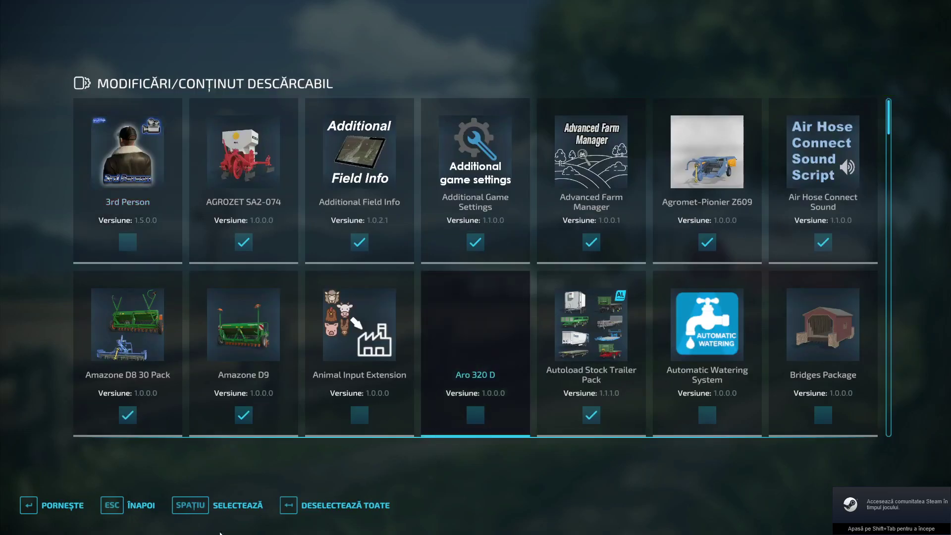
{"action": "left_click", "coordinate": [77, 505]}
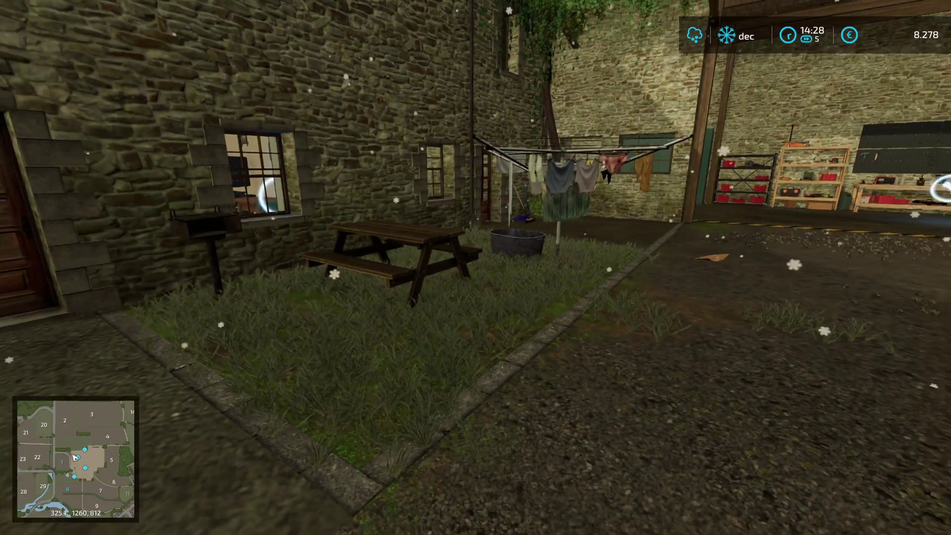
Step: Walk across the farmyard to the chicken coop door and examine the chickens roaming around the yard
{"action": "key", "text": "w"}
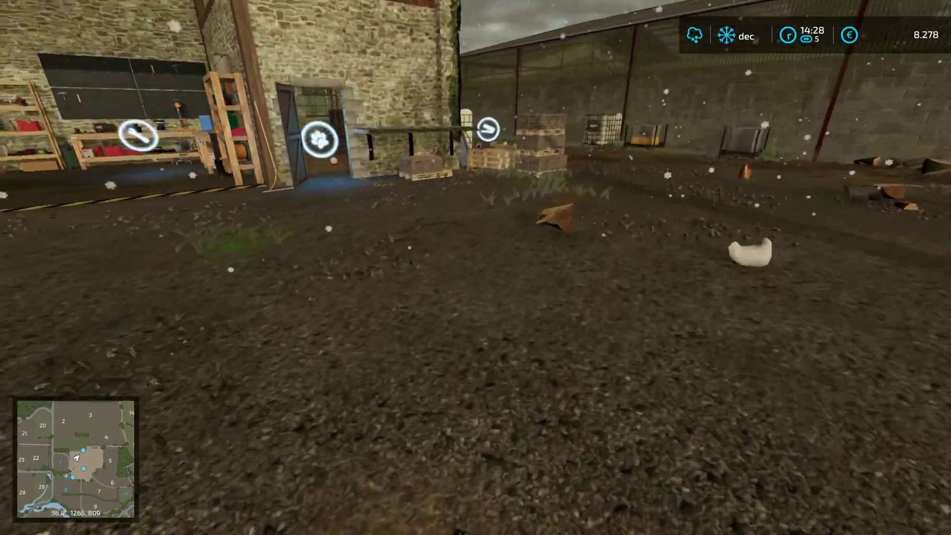
{"action": "key", "text": "w"}
{"action": "key", "text": "w"}
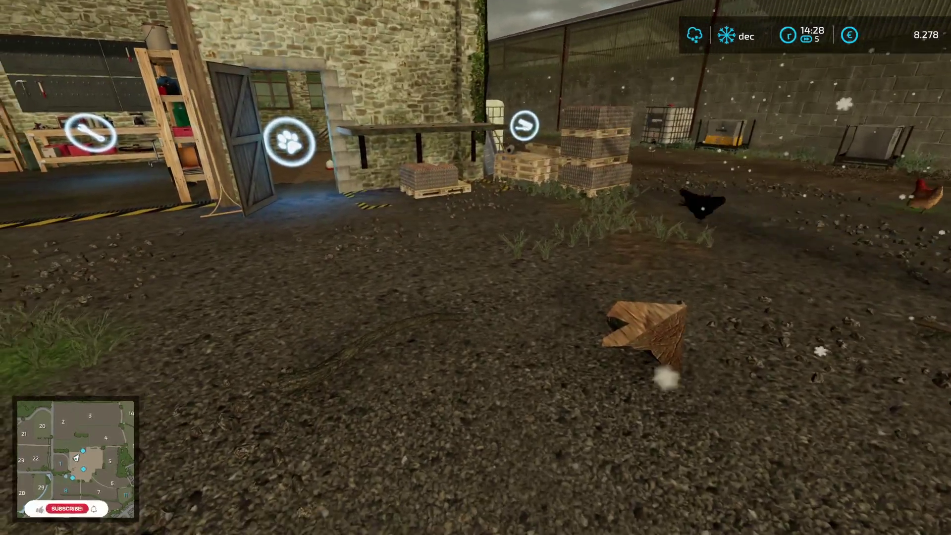
{"action": "key", "text": "w"}
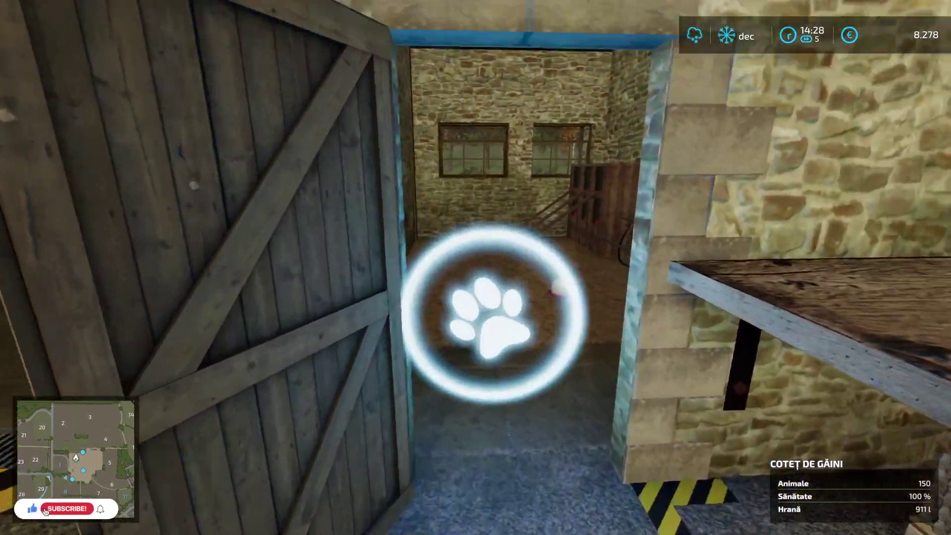
{"action": "key", "text": "s"}
{"action": "key", "text": "w"}
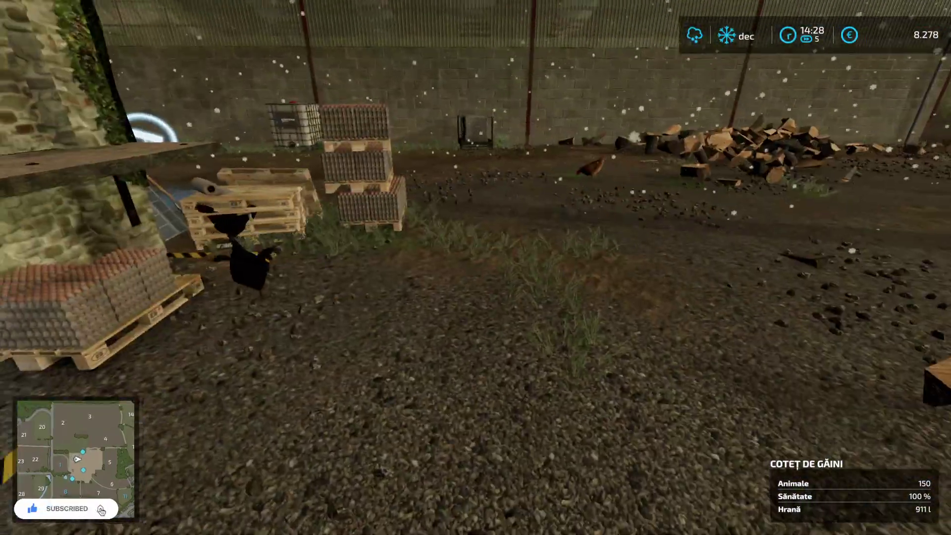
{"action": "key", "text": "w"}
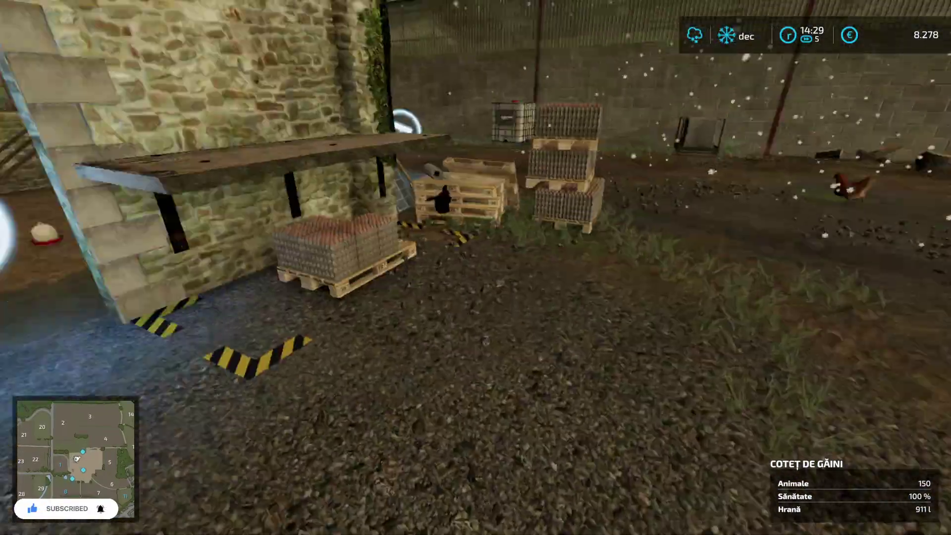